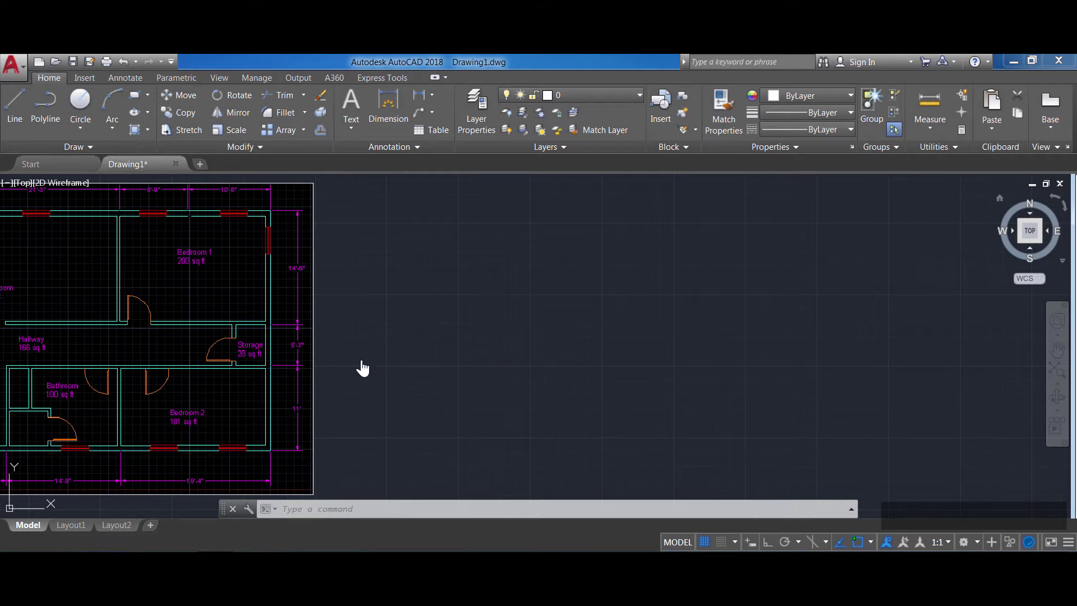
Step: Draw a seven-segment zigzag line across the canvas to the right of the floor plan
{"action": "left_click", "coordinate": [21, 104]}
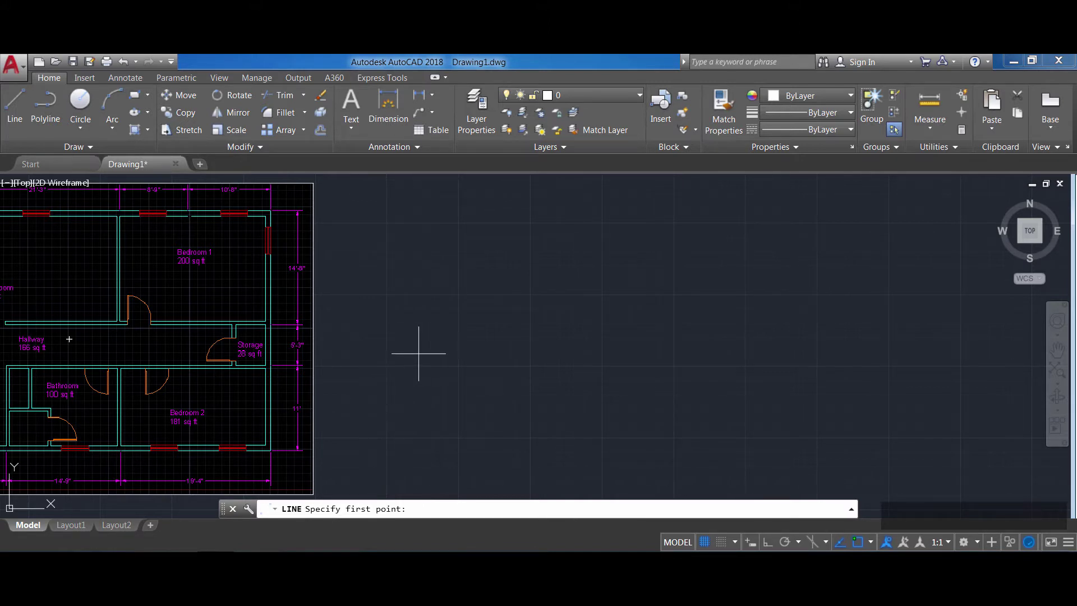
{"action": "left_click", "coordinate": [374, 415]}
{"action": "left_click", "coordinate": [420, 340]}
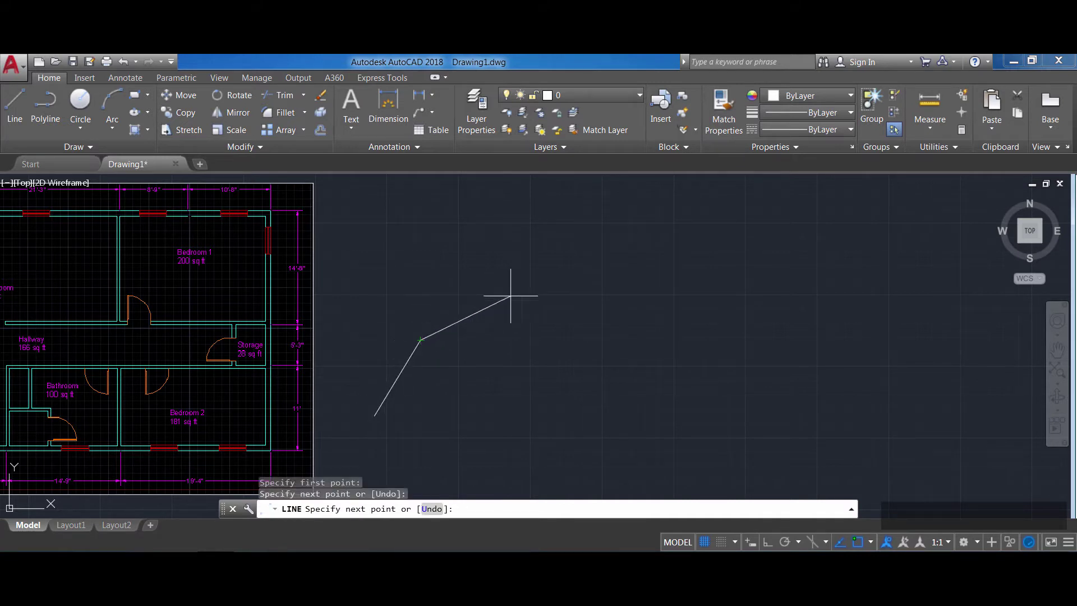
{"action": "left_click", "coordinate": [519, 290]}
{"action": "left_click", "coordinate": [599, 290]}
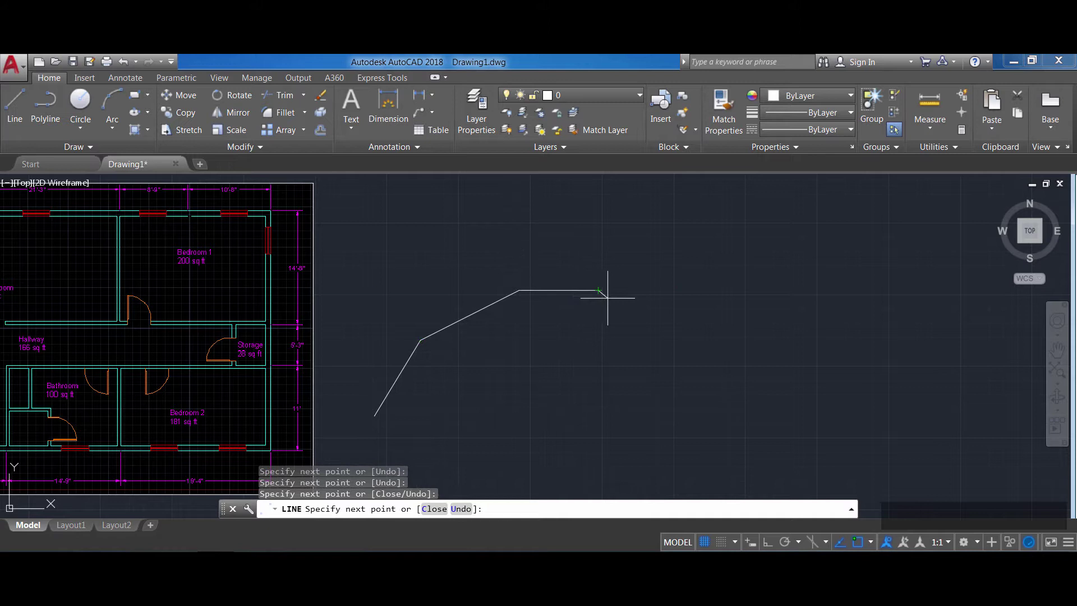
{"action": "left_click", "coordinate": [655, 304]}
{"action": "left_click", "coordinate": [708, 362]}
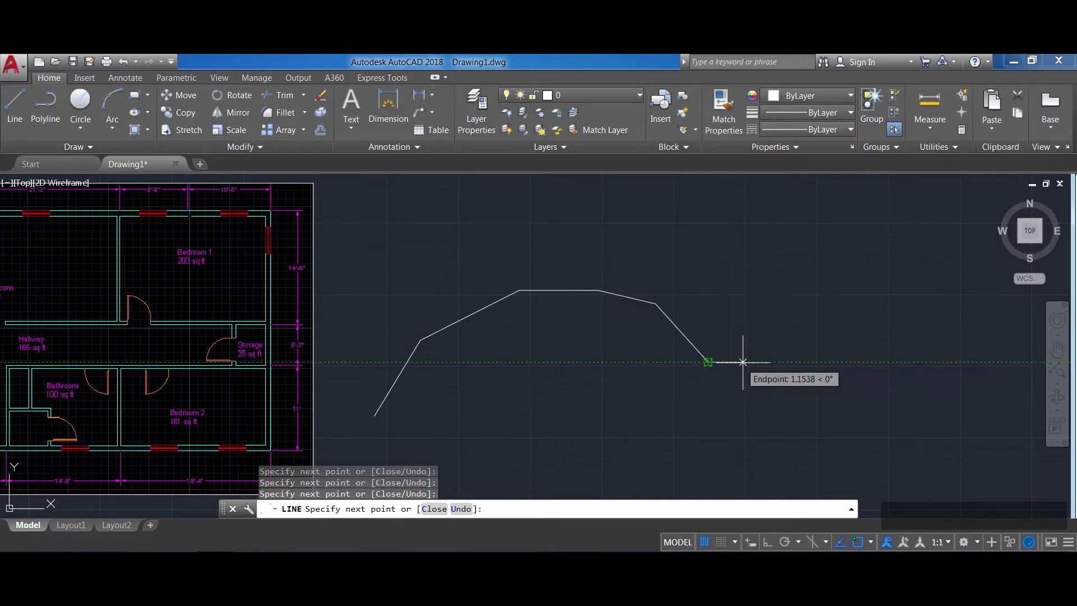
{"action": "left_click", "coordinate": [756, 362]}
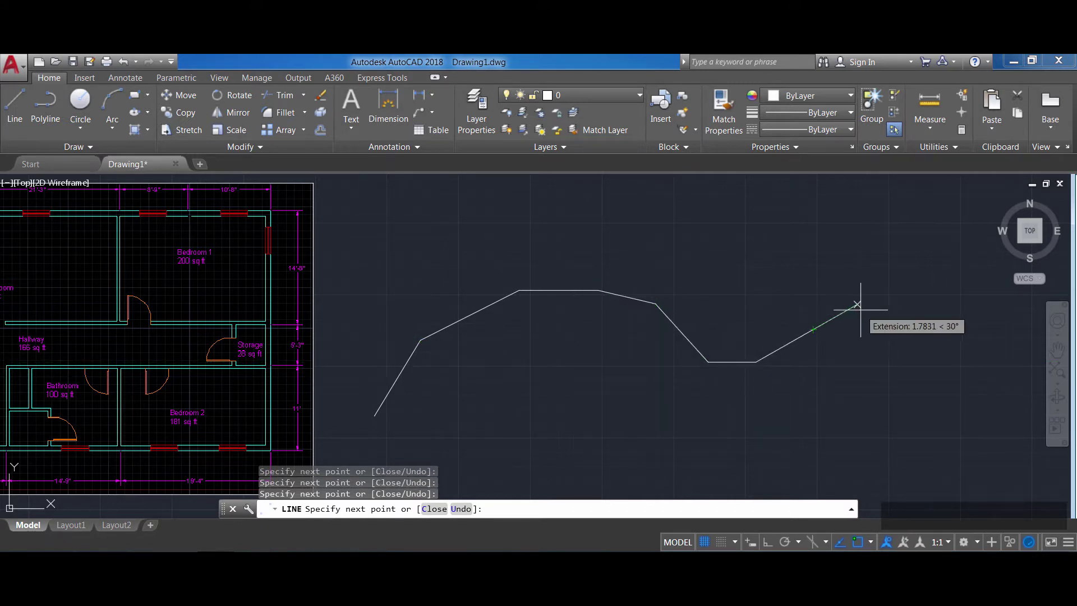
{"action": "left_click", "coordinate": [857, 305]}
{"action": "left_click", "coordinate": [890, 357]}
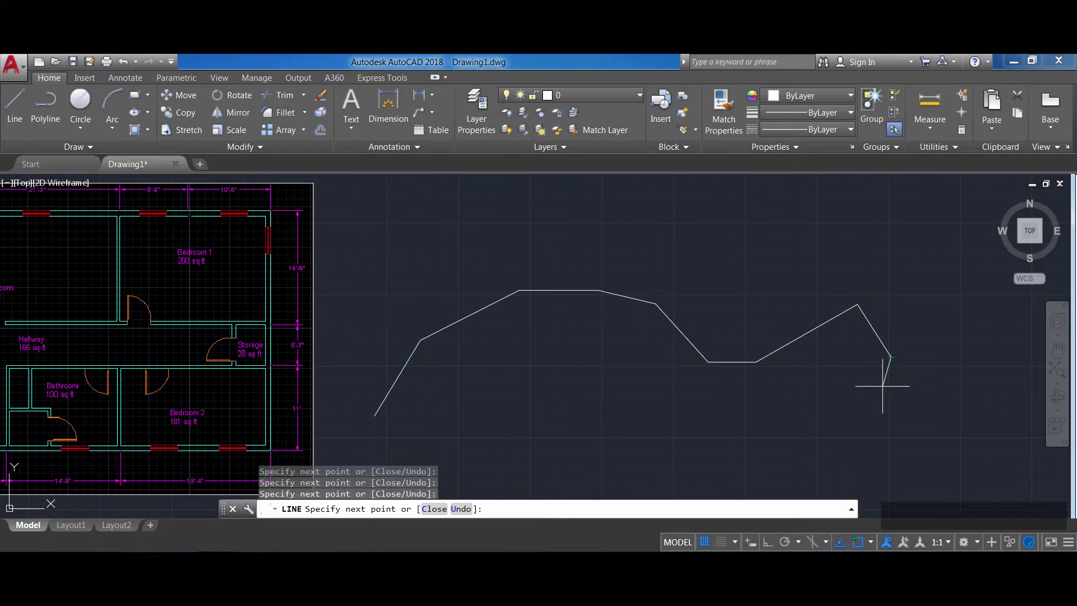
{"action": "key", "text": "Return"}
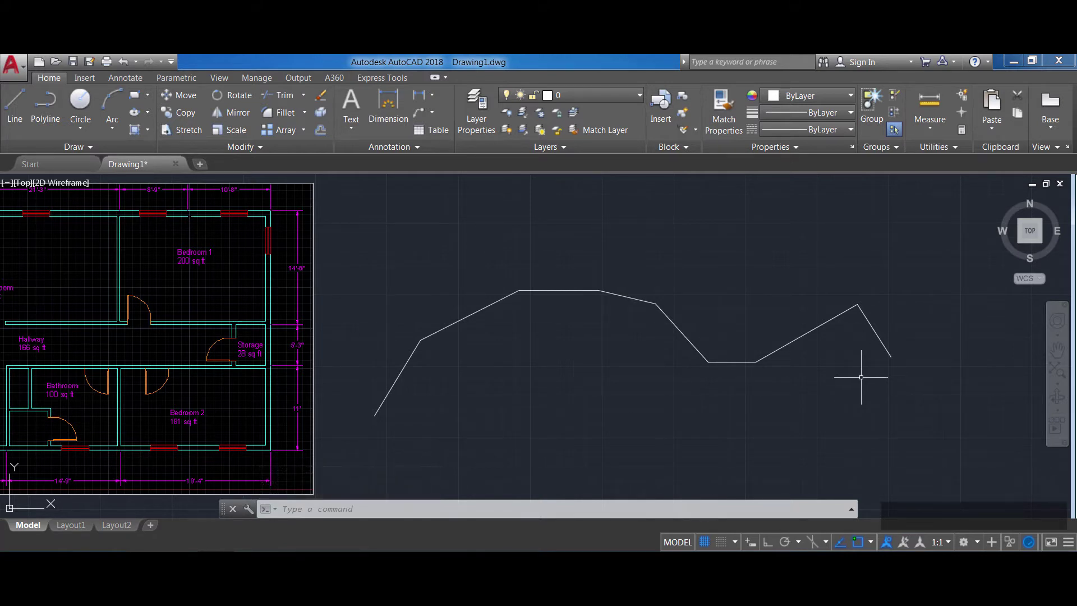
Step: Start a new Line command with object snap switched back on for endpoint snapping
{"action": "key", "text": "F3"}
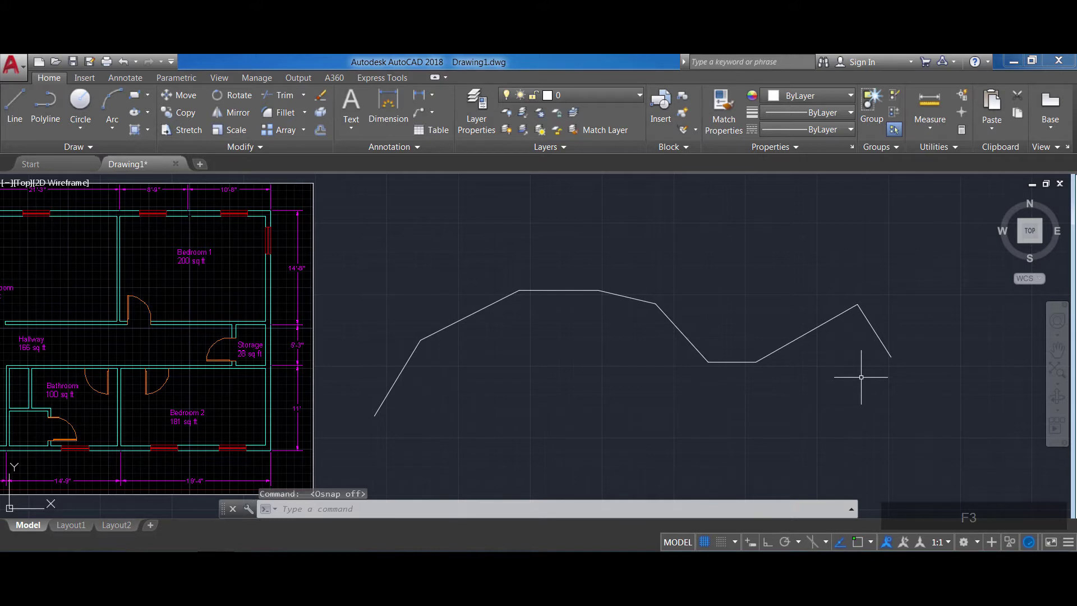
{"action": "left_click", "coordinate": [14, 106]}
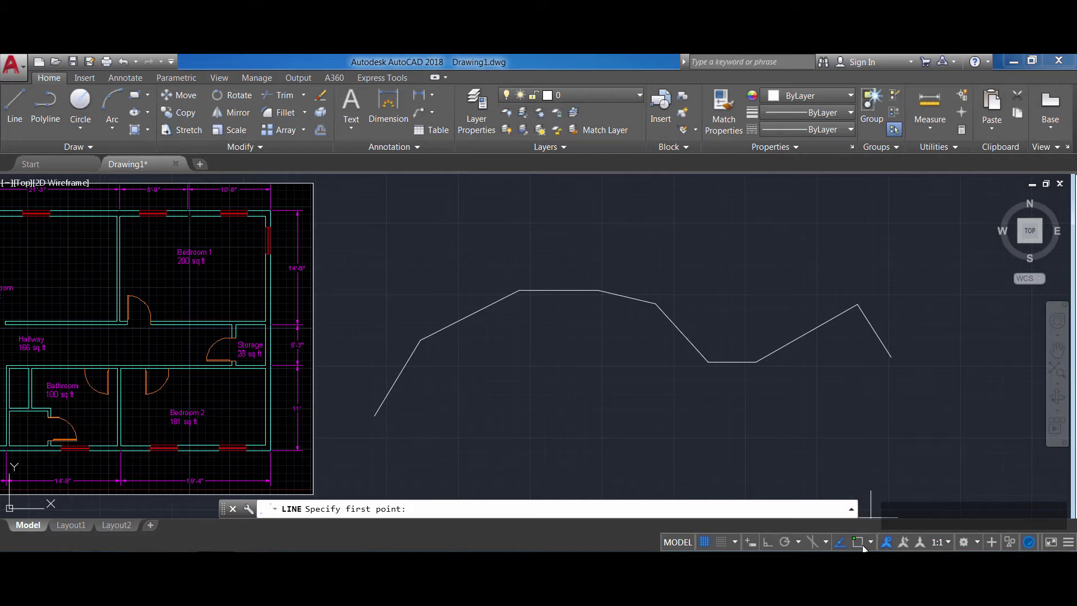
{"action": "key", "text": "F3"}
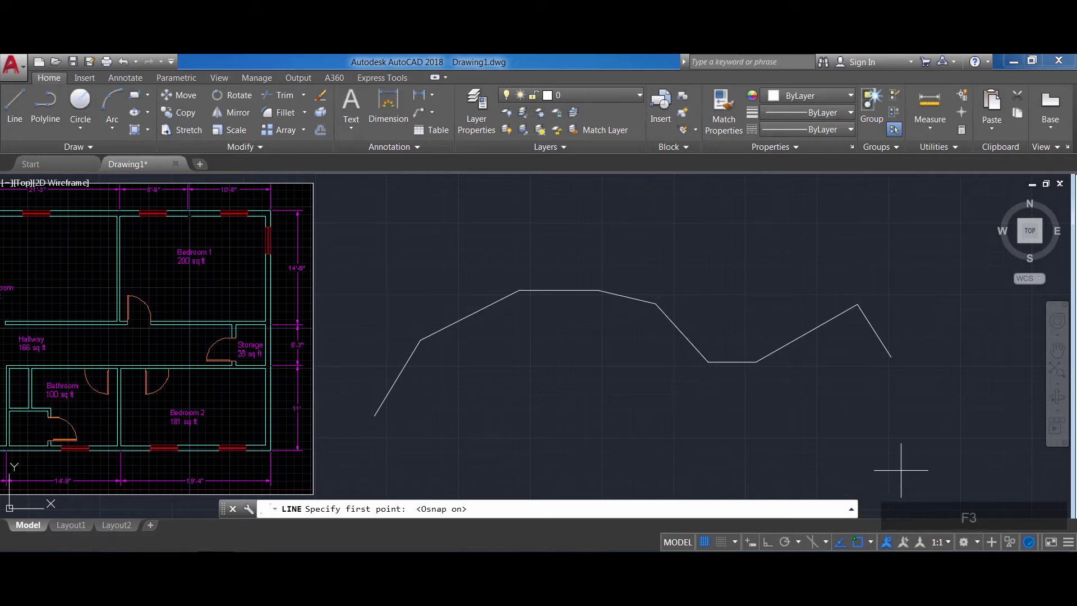
Step: Begin a second chain at the zigzag's right end, dipping down and rising back up beneath it
{"action": "left_click", "coordinate": [891, 357]}
{"action": "left_click", "coordinate": [850, 400]}
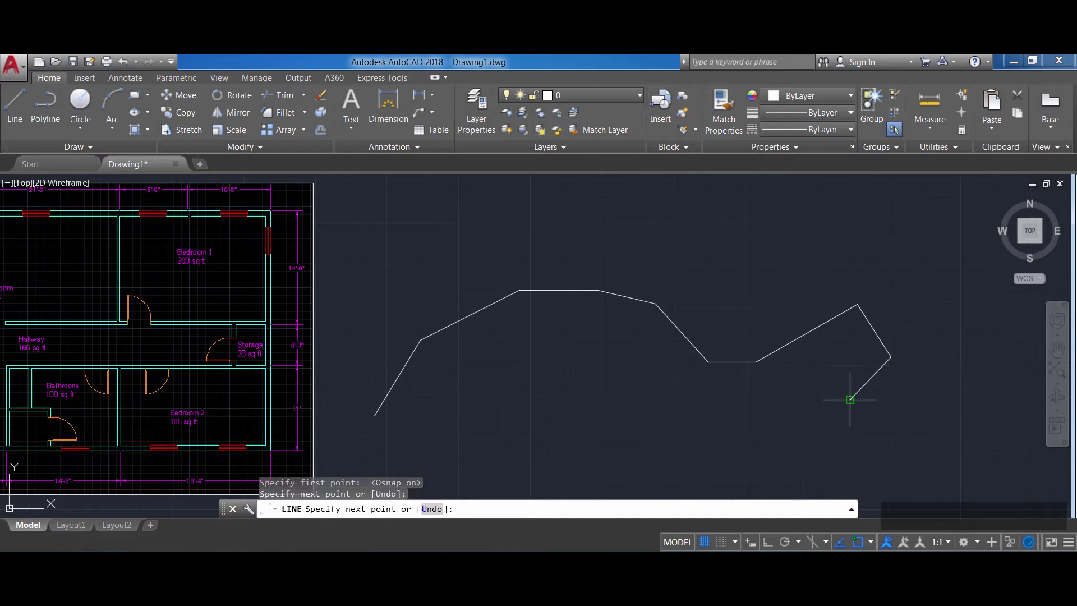
{"action": "left_click", "coordinate": [758, 446]}
{"action": "left_click", "coordinate": [695, 437]}
{"action": "left_click", "coordinate": [626, 408]}
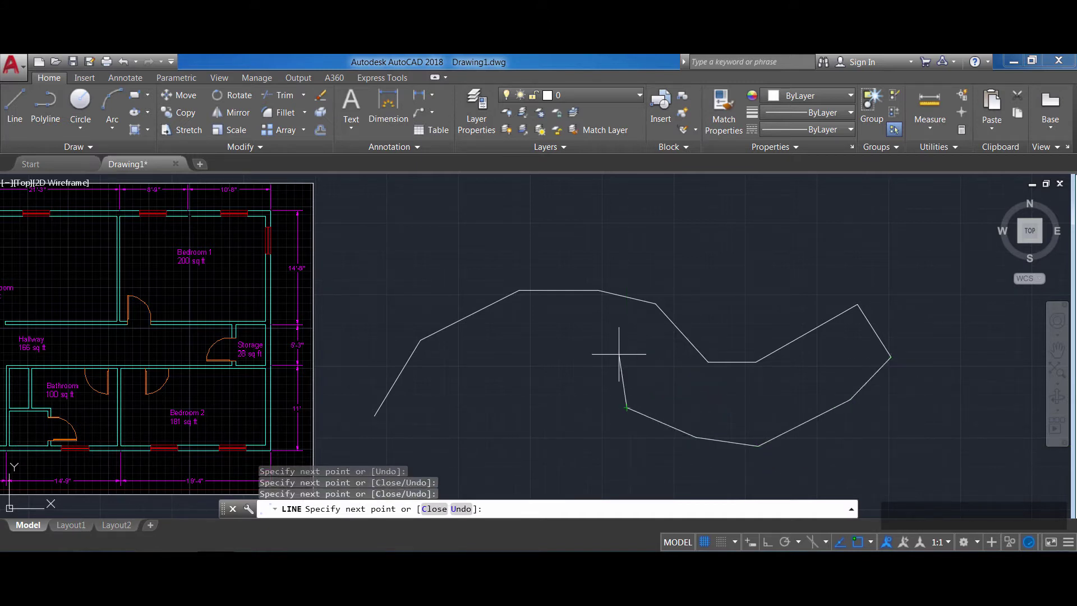
{"action": "left_click", "coordinate": [619, 355]}
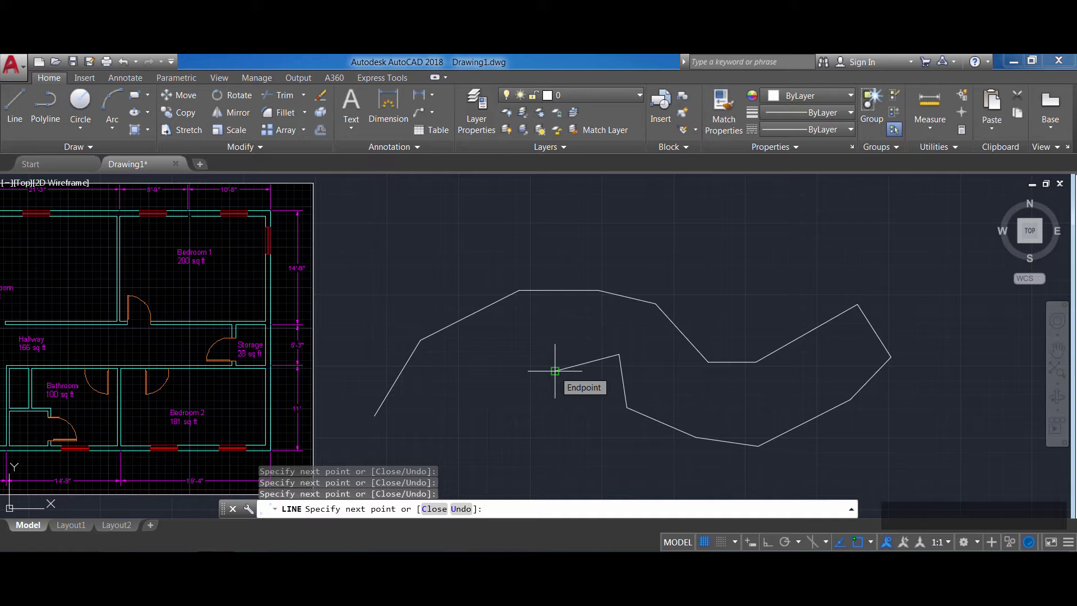
Step: Continue the chain leftward to finish in a small step shape, then dismiss the Line options menu
{"action": "left_click", "coordinate": [555, 371]}
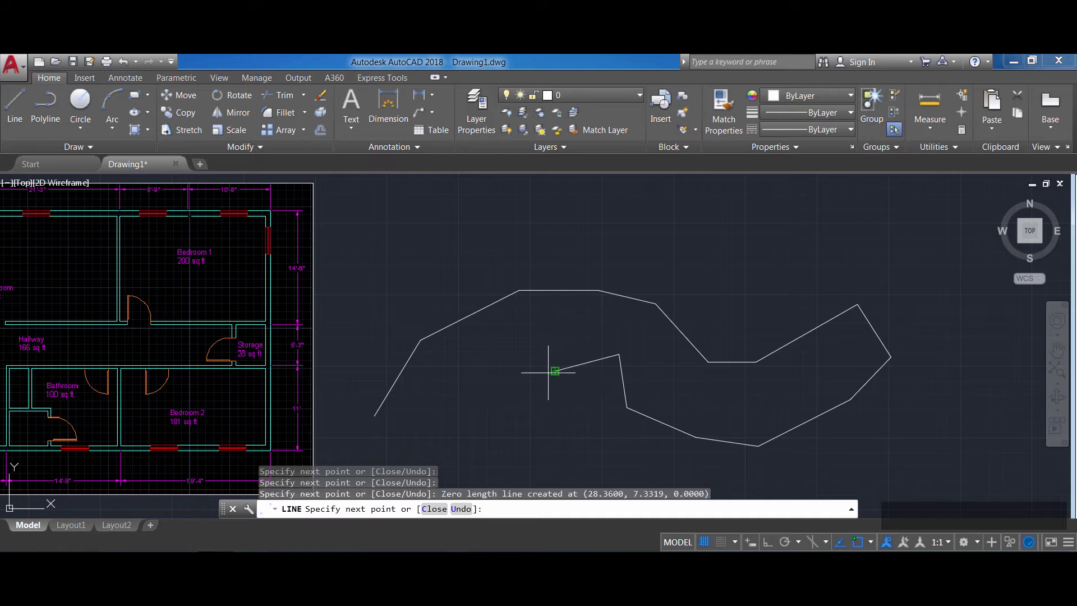
{"action": "left_click", "coordinate": [505, 363]}
{"action": "left_click", "coordinate": [486, 392]}
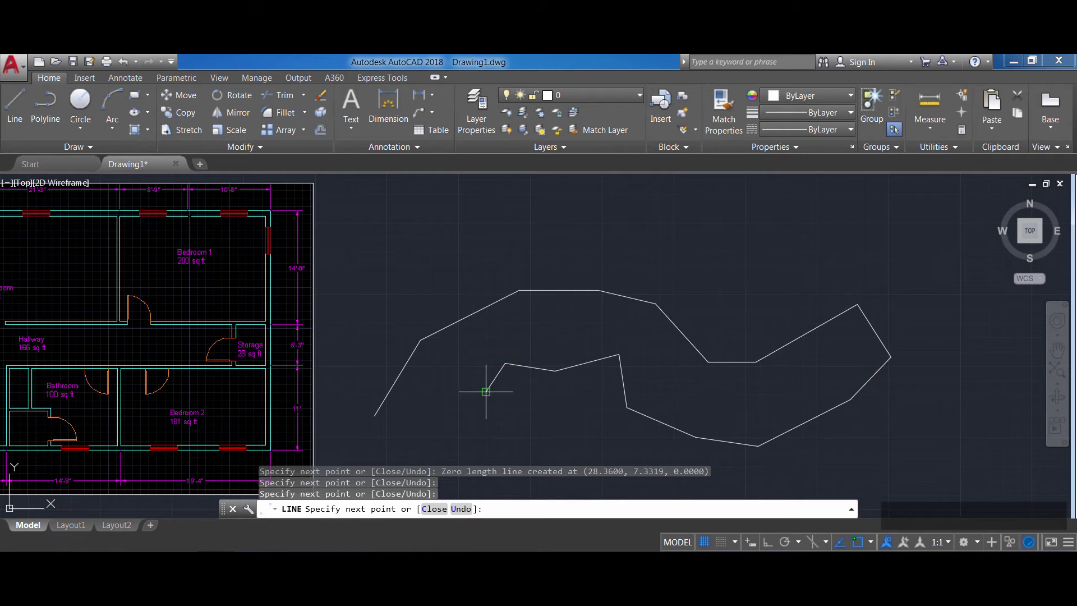
{"action": "left_click", "coordinate": [444, 391]}
{"action": "left_click", "coordinate": [443, 412]}
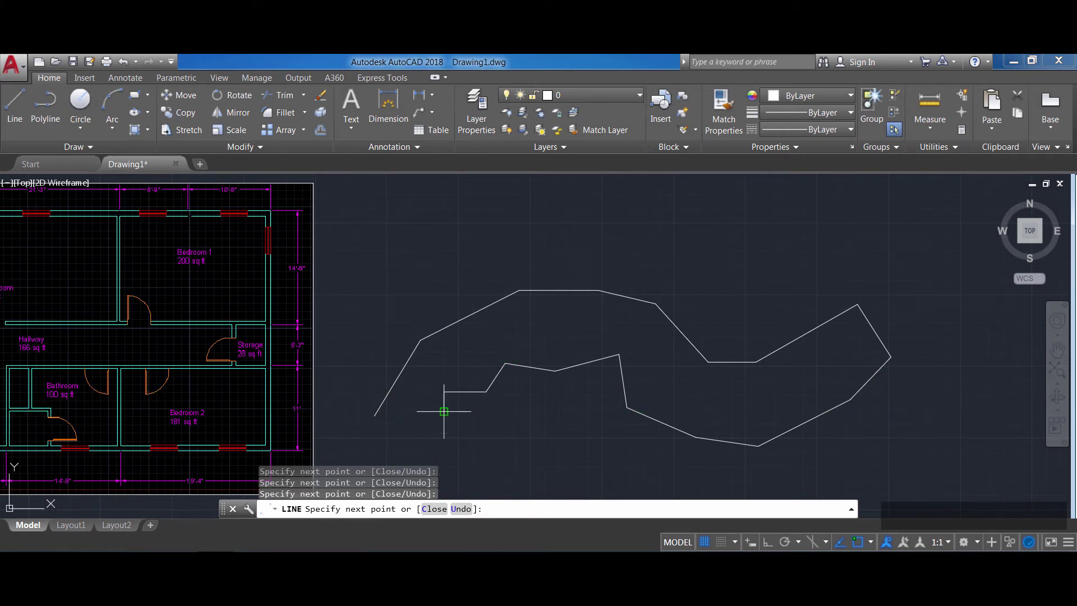
{"action": "right_click", "coordinate": [444, 412]}
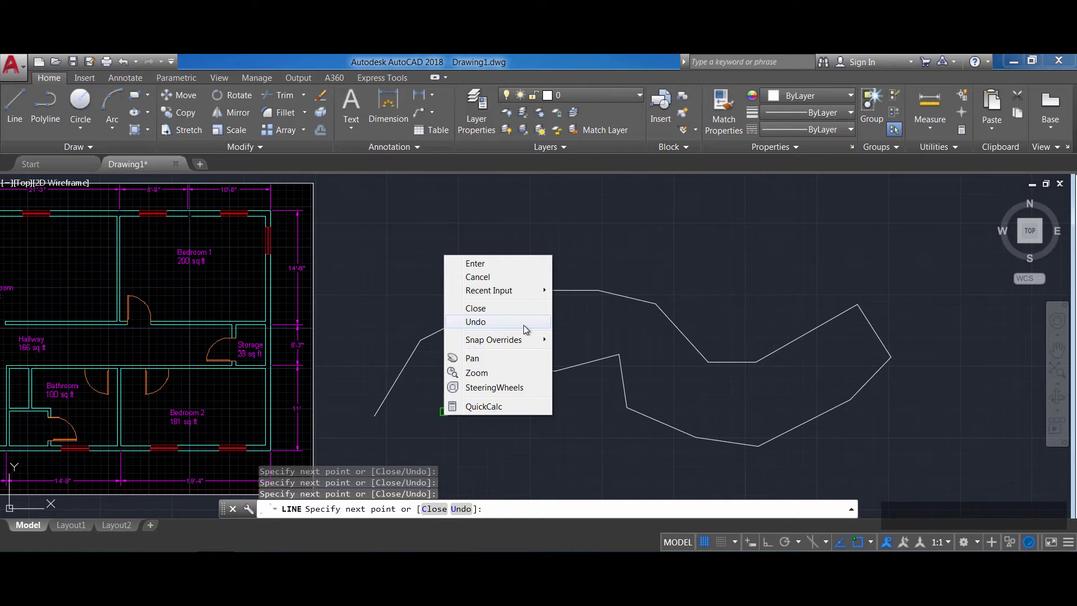
{"action": "key", "text": "Escape"}
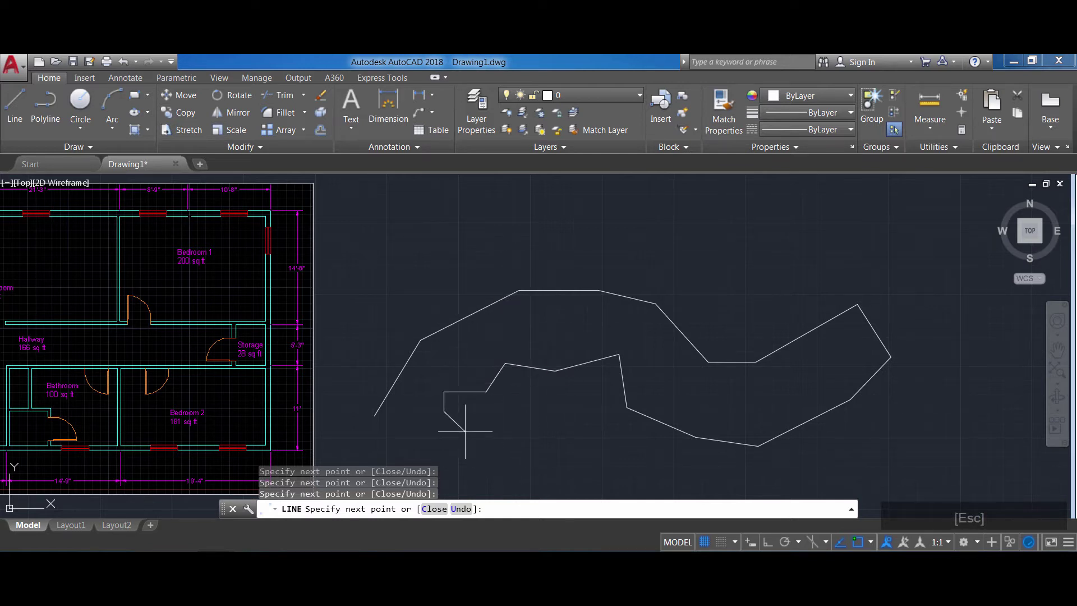
Step: End the Line command, erase four segments from both paths, then undo to restore them
{"action": "key", "text": "Escape"}
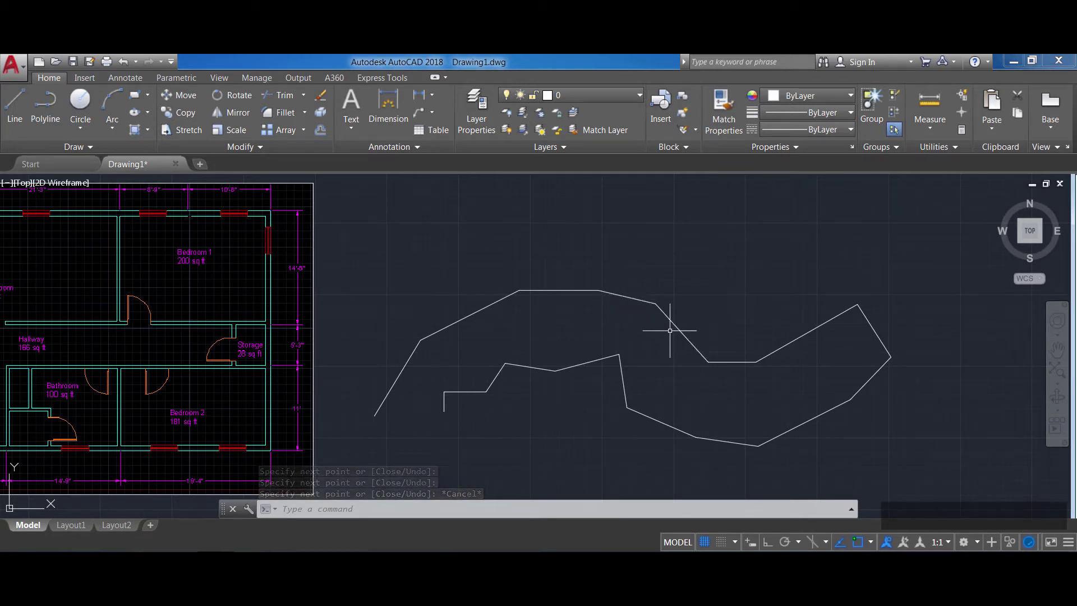
{"action": "left_click", "coordinate": [631, 298]}
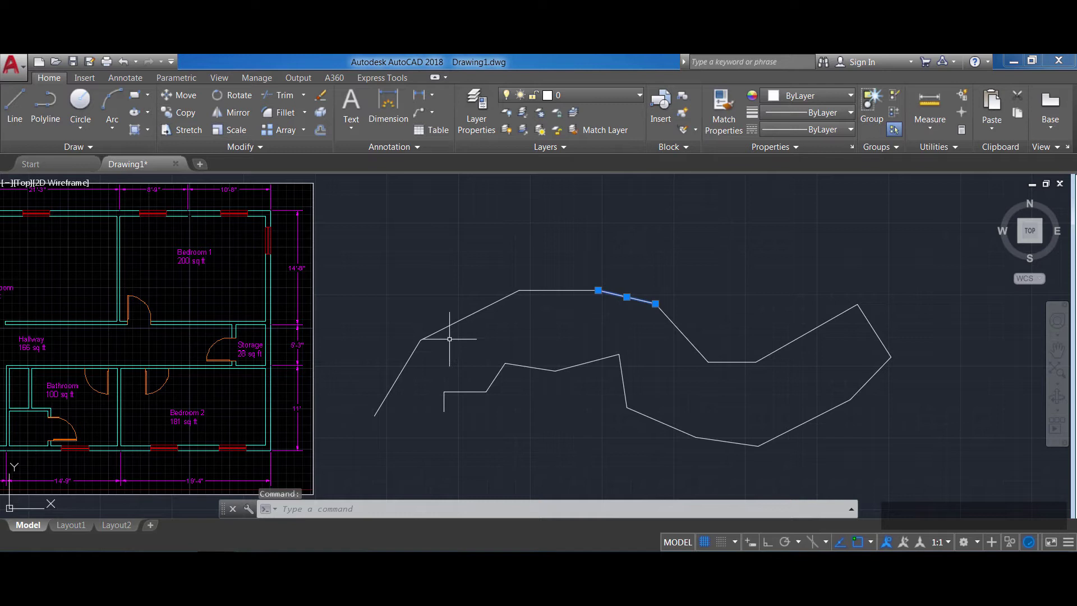
{"action": "left_click", "coordinate": [462, 316]}
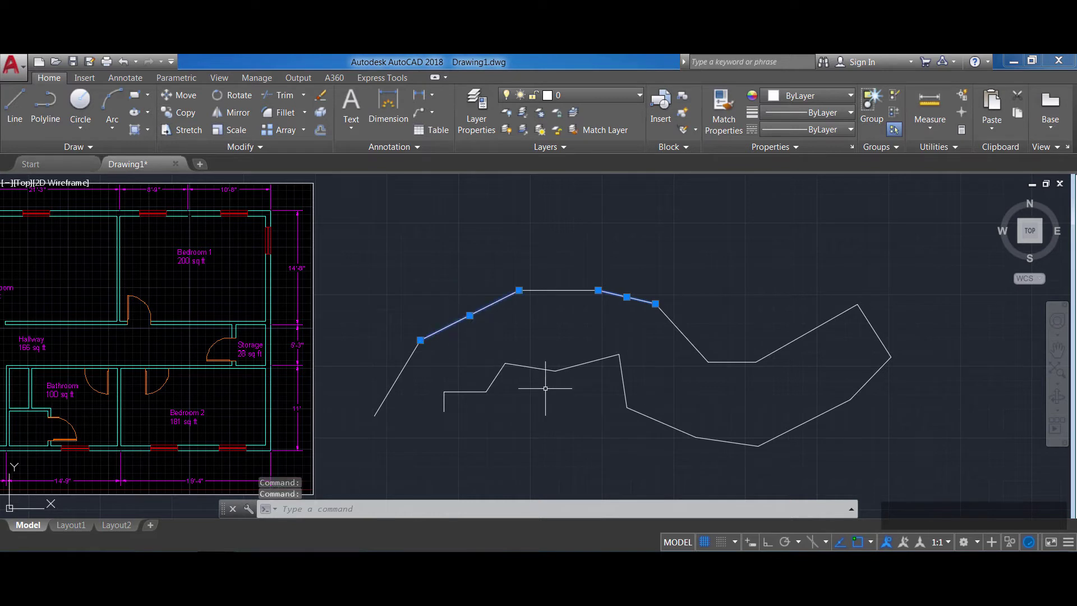
{"action": "left_click", "coordinate": [585, 362]}
{"action": "left_click", "coordinate": [724, 440]}
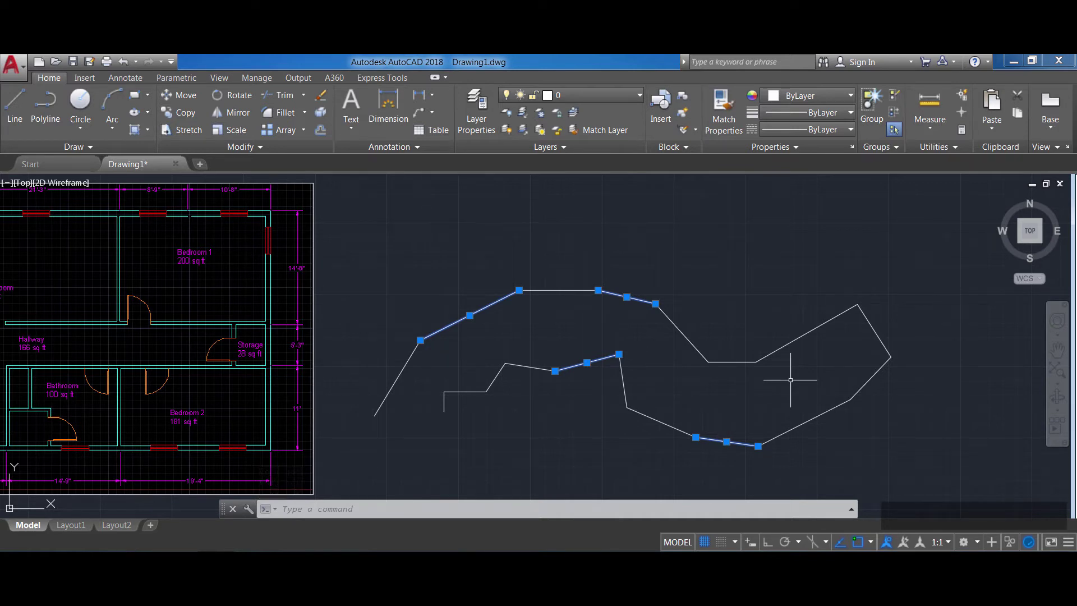
{"action": "key", "text": "Delete"}
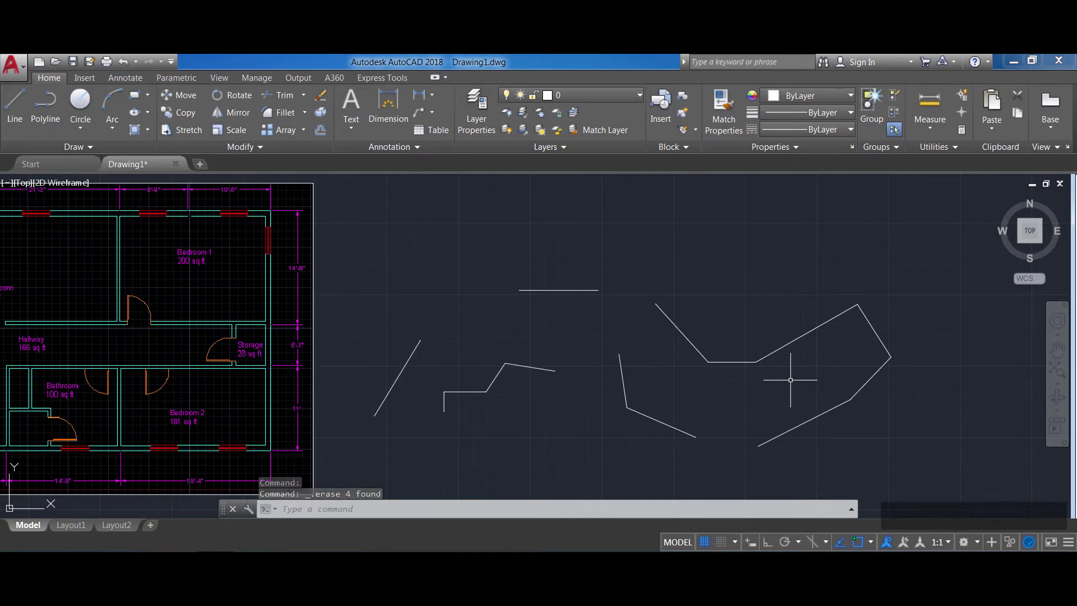
{"action": "key", "text": "ctrl+z"}
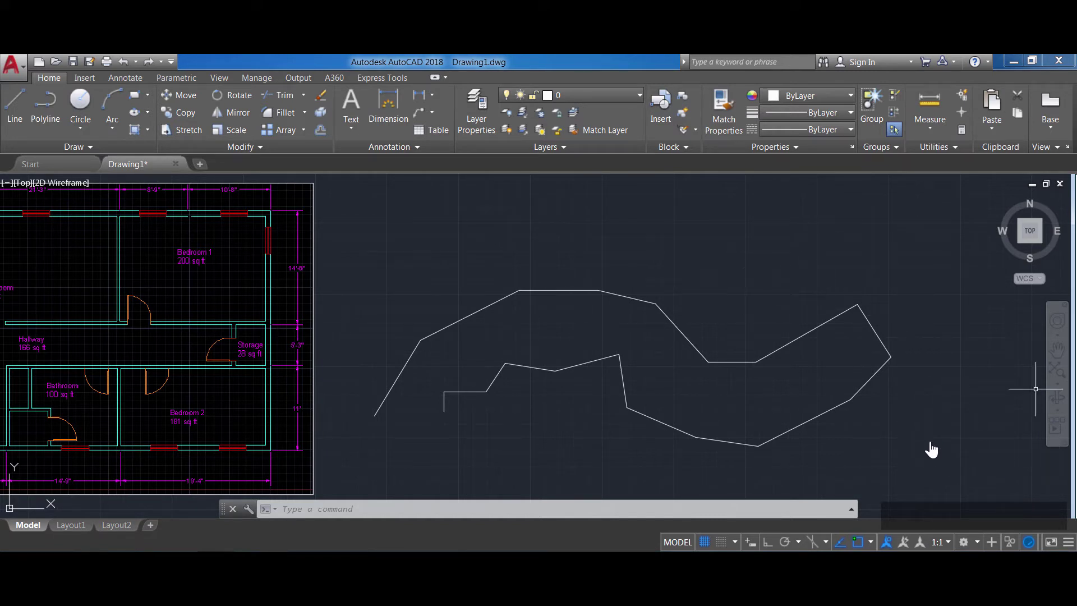
{"action": "left_click", "coordinate": [916, 419]}
{"action": "mouse_move", "coordinate": [916, 419]}
{"action": "left_mouse_down"}
{"action": "mouse_move", "coordinate": [959, 415]}
{"action": "mouse_move", "coordinate": [902, 429]}
{"action": "mouse_move", "coordinate": [870, 420]}
{"action": "mouse_move", "coordinate": [923, 336]}
{"action": "mouse_move", "coordinate": [715, 264]}
{"action": "mouse_move", "coordinate": [673, 283]}
{"action": "mouse_move", "coordinate": [819, 240]}
{"action": "mouse_move", "coordinate": [969, 236]}
{"action": "mouse_move", "coordinate": [962, 247]}
{"action": "left_mouse_up"}
{"action": "mouse_move", "coordinate": [469, 236]}
{"action": "left_mouse_down"}
{"action": "mouse_move", "coordinate": [414, 256]}
{"action": "mouse_move", "coordinate": [446, 269]}
{"action": "mouse_move", "coordinate": [374, 300]}
{"action": "mouse_move", "coordinate": [356, 295]}
{"action": "mouse_move", "coordinate": [353, 233]}
{"action": "left_mouse_up"}
{"action": "mouse_move", "coordinate": [918, 266]}
{"action": "left_mouse_down"}
{"action": "mouse_move", "coordinate": [788, 248]}
{"action": "mouse_move", "coordinate": [717, 262]}
{"action": "mouse_move", "coordinate": [690, 272]}
{"action": "mouse_move", "coordinate": [689, 328]}
{"action": "mouse_move", "coordinate": [815, 237]}
{"action": "mouse_move", "coordinate": [912, 227]}
{"action": "left_mouse_up"}
{"action": "mouse_move", "coordinate": [820, 236]}
{"action": "left_mouse_down"}
{"action": "mouse_move", "coordinate": [933, 232]}
{"action": "mouse_move", "coordinate": [950, 251]}
{"action": "mouse_move", "coordinate": [957, 344]}
{"action": "left_mouse_up"}
{"action": "left_click", "coordinate": [952, 458]}
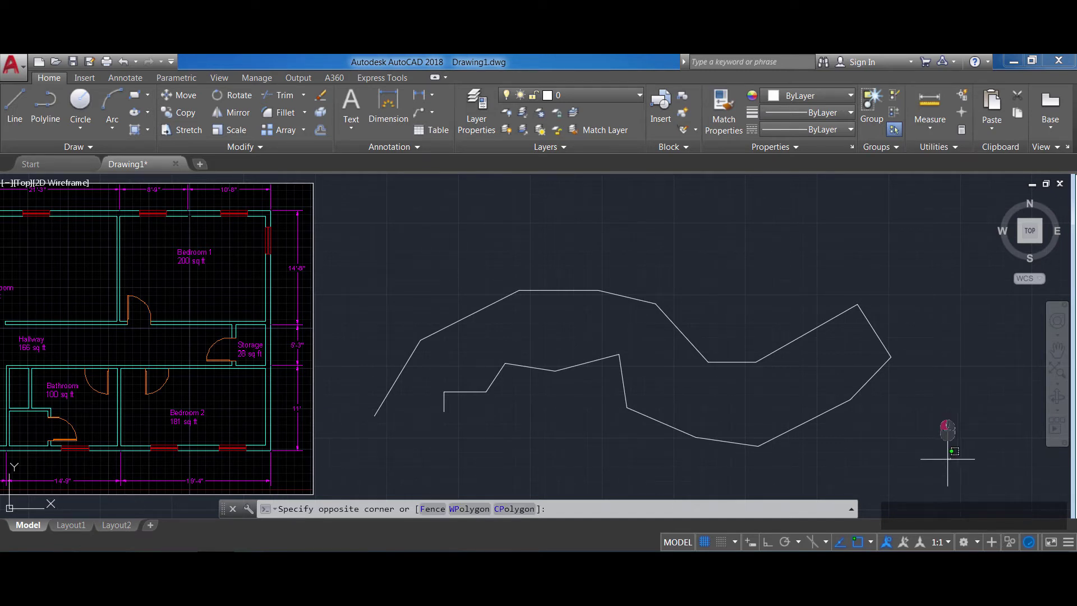
{"action": "mouse_move", "coordinate": [948, 459]}
{"action": "left_mouse_down"}
{"action": "mouse_move", "coordinate": [891, 462]}
{"action": "mouse_move", "coordinate": [852, 448]}
{"action": "mouse_move", "coordinate": [859, 386]}
{"action": "mouse_move", "coordinate": [855, 405]}
{"action": "mouse_move", "coordinate": [758, 469]}
{"action": "mouse_move", "coordinate": [526, 464]}
{"action": "mouse_move", "coordinate": [437, 418]}
{"action": "mouse_move", "coordinate": [361, 403]}
{"action": "mouse_move", "coordinate": [355, 354]}
{"action": "mouse_move", "coordinate": [370, 297]}
{"action": "mouse_move", "coordinate": [515, 210]}
{"action": "mouse_move", "coordinate": [654, 193]}
{"action": "mouse_move", "coordinate": [808, 217]}
{"action": "mouse_move", "coordinate": [886, 248]}
{"action": "mouse_move", "coordinate": [911, 273]}
{"action": "left_mouse_up"}
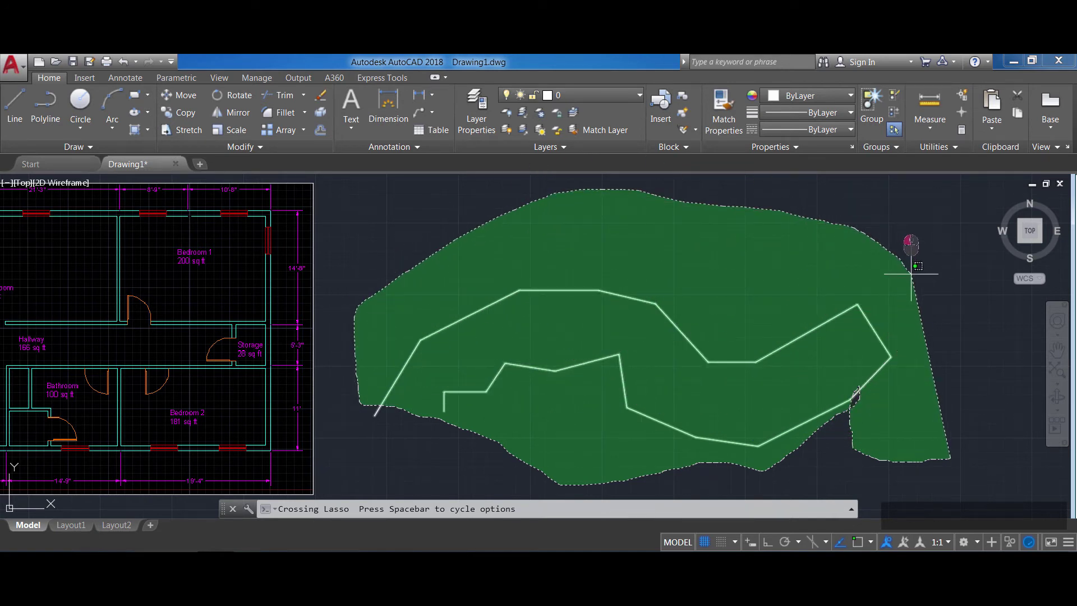
{"action": "left_click_drag", "start_coordinate": [912, 274], "coordinate": [913, 273]}
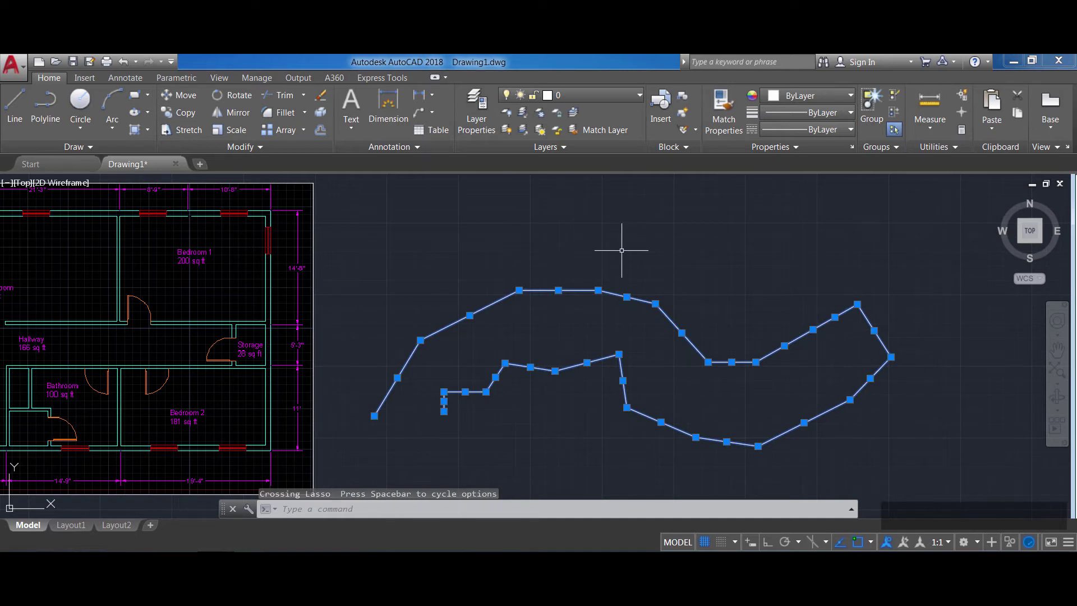
{"action": "key", "text": "Escape"}
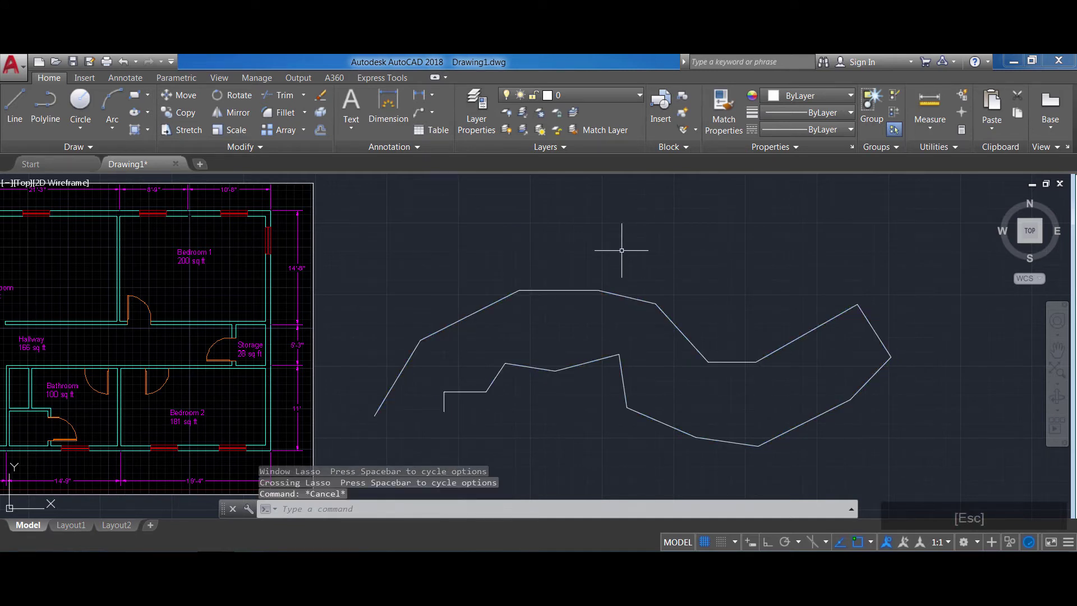
{"action": "mouse_move", "coordinate": [355, 225]}
{"action": "left_mouse_down"}
{"action": "mouse_move", "coordinate": [385, 233]}
{"action": "mouse_move", "coordinate": [388, 314]}
{"action": "mouse_move", "coordinate": [357, 384]}
{"action": "mouse_move", "coordinate": [362, 457]}
{"action": "mouse_move", "coordinate": [397, 446]}
{"action": "mouse_move", "coordinate": [433, 395]}
{"action": "mouse_move", "coordinate": [435, 345]}
{"action": "mouse_move", "coordinate": [446, 346]}
{"action": "mouse_move", "coordinate": [423, 349]}
{"action": "mouse_move", "coordinate": [414, 365]}
{"action": "left_mouse_up"}
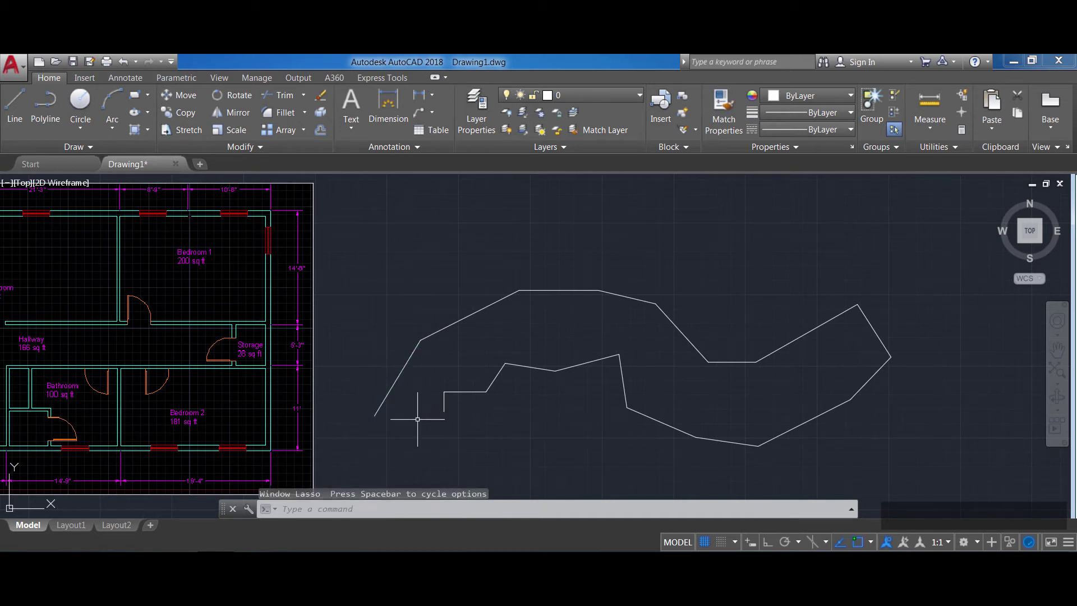
{"action": "mouse_move", "coordinate": [361, 340]}
{"action": "left_mouse_down"}
{"action": "mouse_move", "coordinate": [347, 364]}
{"action": "mouse_move", "coordinate": [355, 434]}
{"action": "mouse_move", "coordinate": [417, 437]}
{"action": "mouse_move", "coordinate": [422, 390]}
{"action": "mouse_move", "coordinate": [409, 388]}
{"action": "mouse_move", "coordinate": [398, 359]}
{"action": "mouse_move", "coordinate": [368, 352]}
{"action": "mouse_move", "coordinate": [384, 360]}
{"action": "mouse_move", "coordinate": [384, 408]}
{"action": "mouse_move", "coordinate": [380, 431]}
{"action": "mouse_move", "coordinate": [372, 418]}
{"action": "mouse_move", "coordinate": [354, 429]}
{"action": "left_mouse_up"}
{"action": "key", "text": "Escape"}
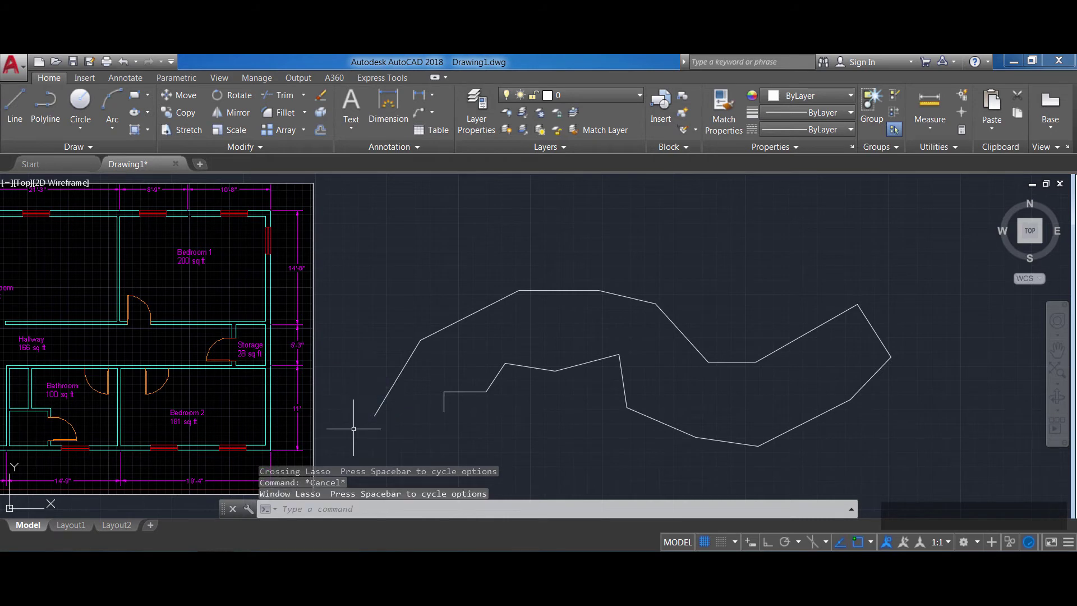
{"action": "mouse_move", "coordinate": [390, 307]}
{"action": "left_mouse_down"}
{"action": "mouse_move", "coordinate": [364, 363]}
{"action": "mouse_move", "coordinate": [410, 317]}
{"action": "mouse_move", "coordinate": [380, 305]}
{"action": "left_mouse_up"}
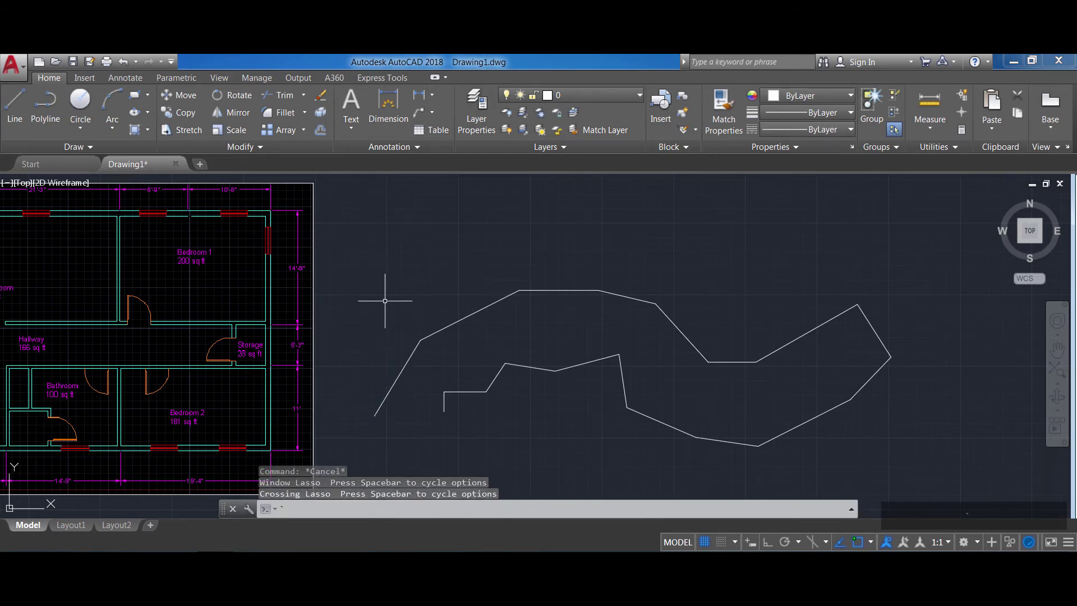
{"action": "left_click", "coordinate": [386, 303]}
{"action": "key", "text": "Escape"}
{"action": "left_click", "coordinate": [383, 304]}
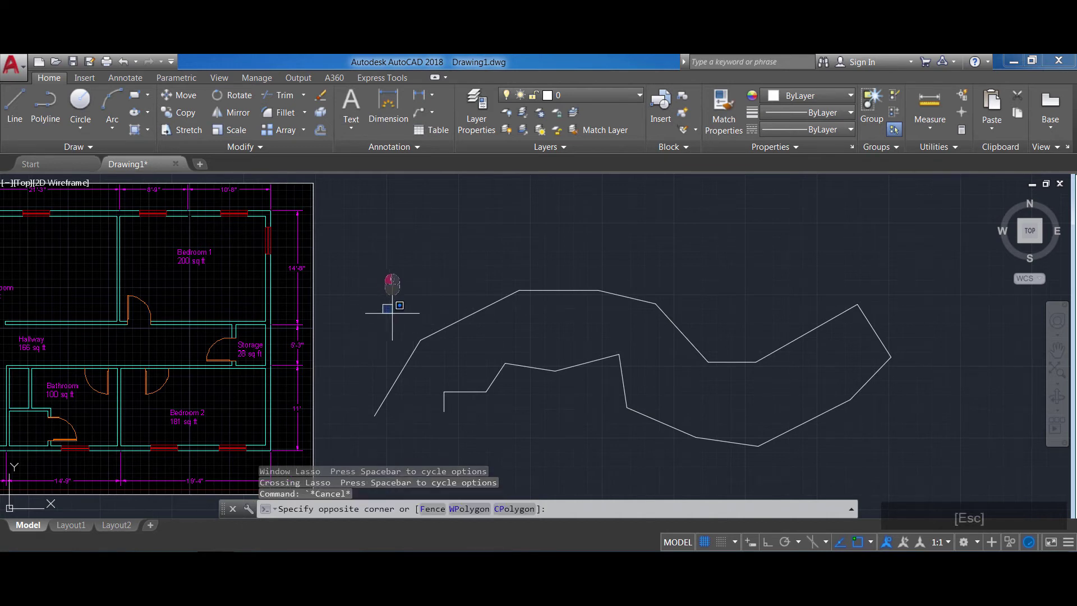
{"action": "mouse_move", "coordinate": [392, 313]}
{"action": "left_mouse_down"}
{"action": "mouse_move", "coordinate": [413, 332]}
{"action": "mouse_move", "coordinate": [421, 393]}
{"action": "mouse_move", "coordinate": [386, 434]}
{"action": "mouse_move", "coordinate": [361, 428]}
{"action": "left_mouse_up"}
{"action": "mouse_move", "coordinate": [405, 299]}
{"action": "left_mouse_down"}
{"action": "mouse_move", "coordinate": [441, 376]}
{"action": "mouse_move", "coordinate": [377, 442]}
{"action": "mouse_move", "coordinate": [355, 427]}
{"action": "mouse_move", "coordinate": [398, 415]}
{"action": "mouse_move", "coordinate": [356, 423]}
{"action": "left_mouse_up"}
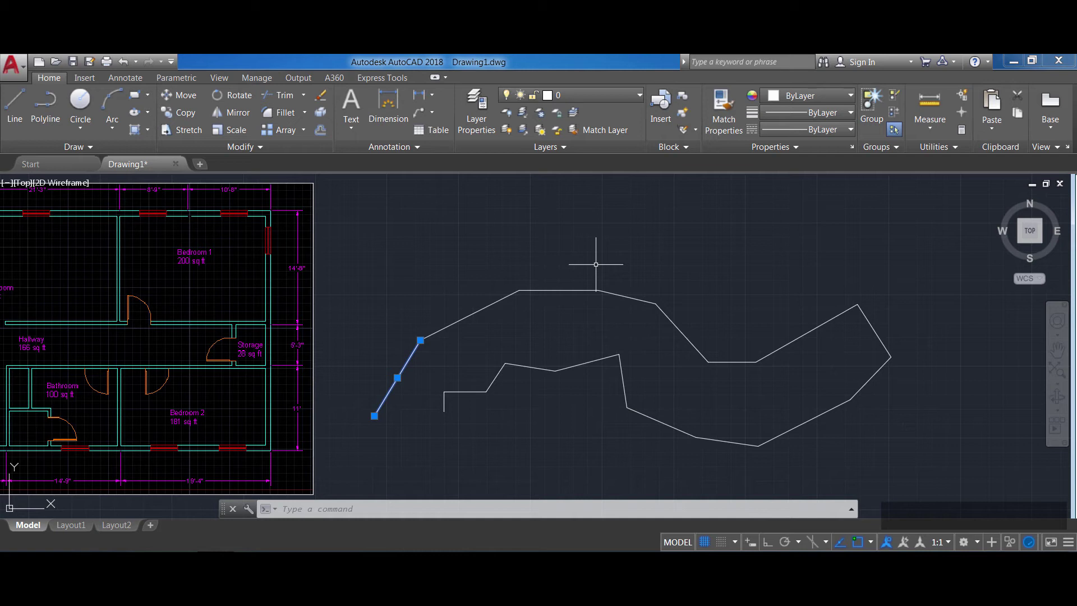
{"action": "key", "text": "Escape"}
{"action": "mouse_move", "coordinate": [534, 237]}
{"action": "left_mouse_down"}
{"action": "mouse_move", "coordinate": [477, 277]}
{"action": "mouse_move", "coordinate": [434, 331]}
{"action": "mouse_move", "coordinate": [645, 405]}
{"action": "mouse_move", "coordinate": [811, 264]}
{"action": "mouse_move", "coordinate": [768, 216]}
{"action": "mouse_move", "coordinate": [644, 207]}
{"action": "left_mouse_up"}
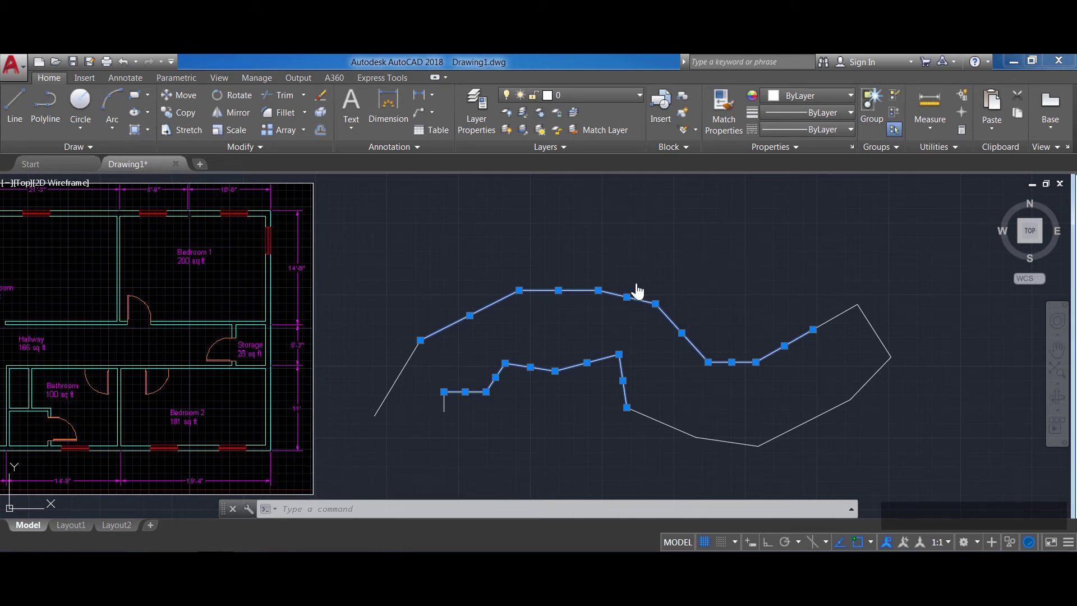
Step: Set the PICKAUTO system variable to 1
{"action": "key", "text": "Escape"}
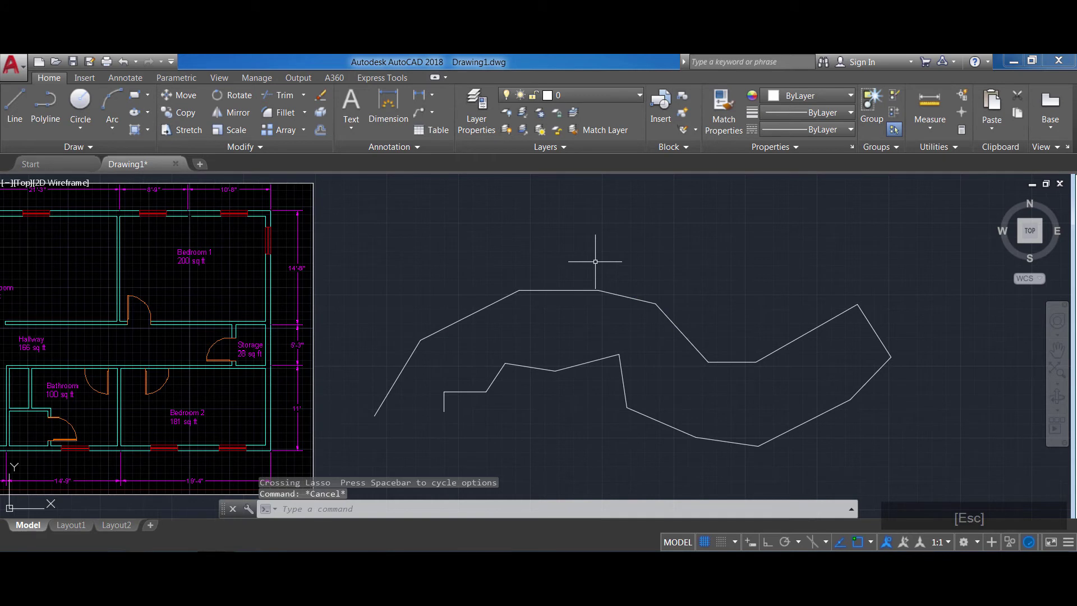
{"action": "type", "text": "pickauto"}
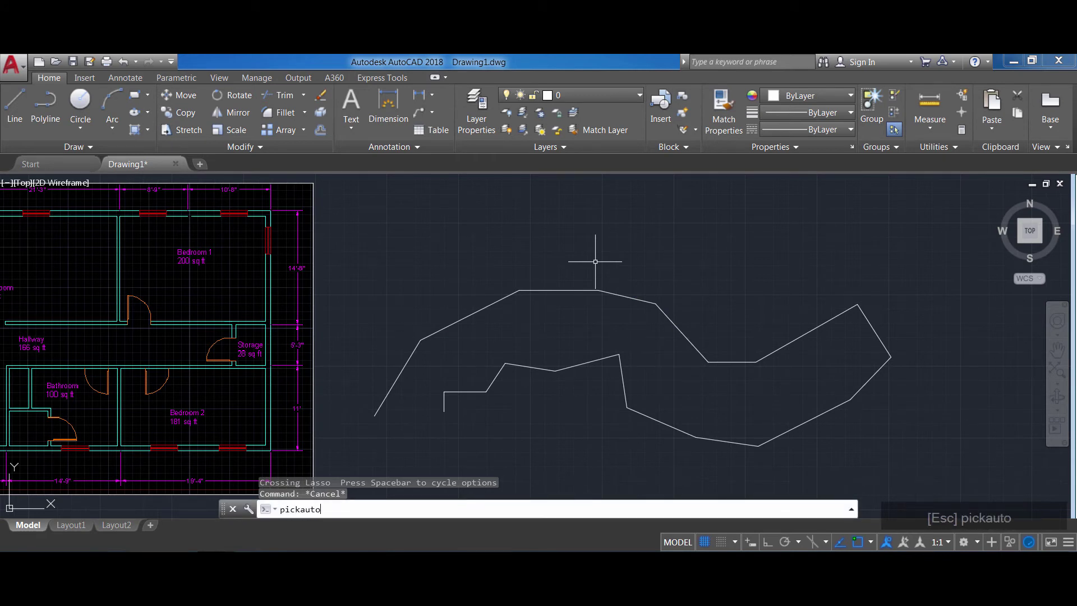
{"action": "key", "text": "Return"}
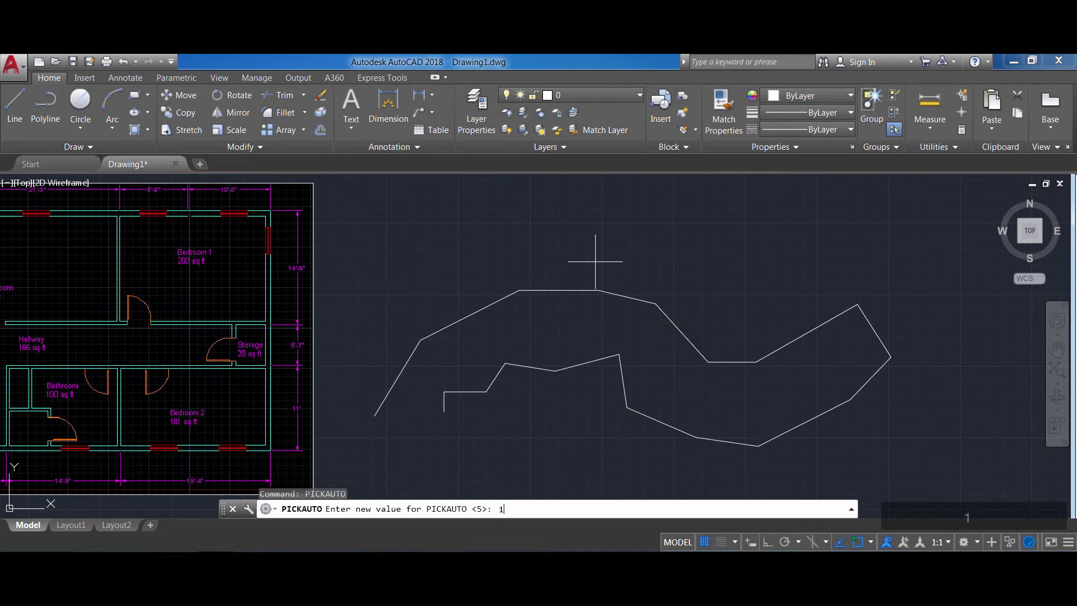
{"action": "key", "text": "Return"}
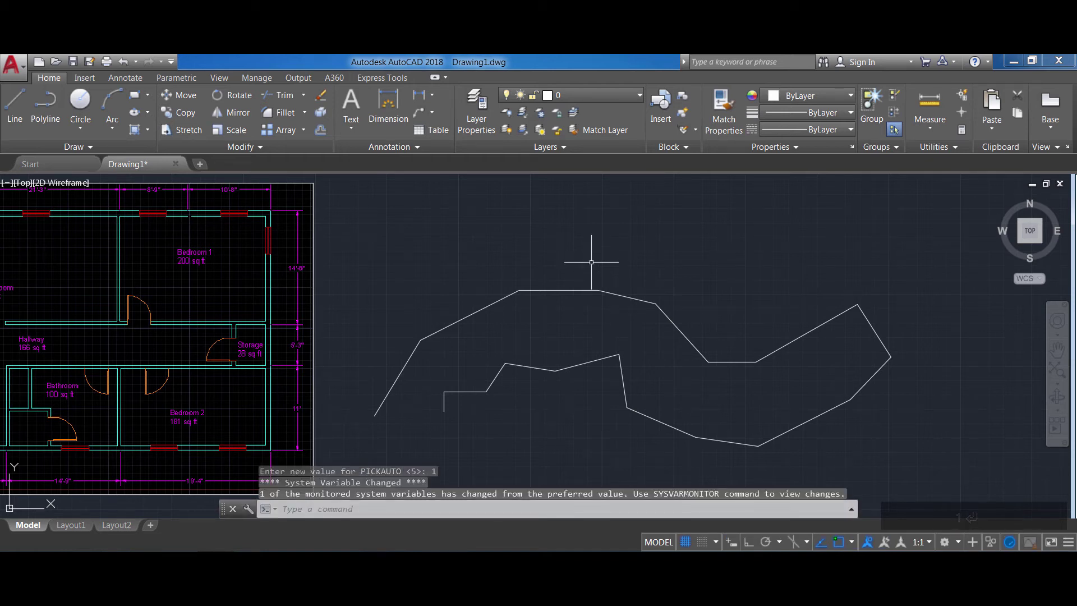
Step: Test rectangular window and crossing selections on the polyline segments
{"action": "left_click", "coordinate": [576, 232]}
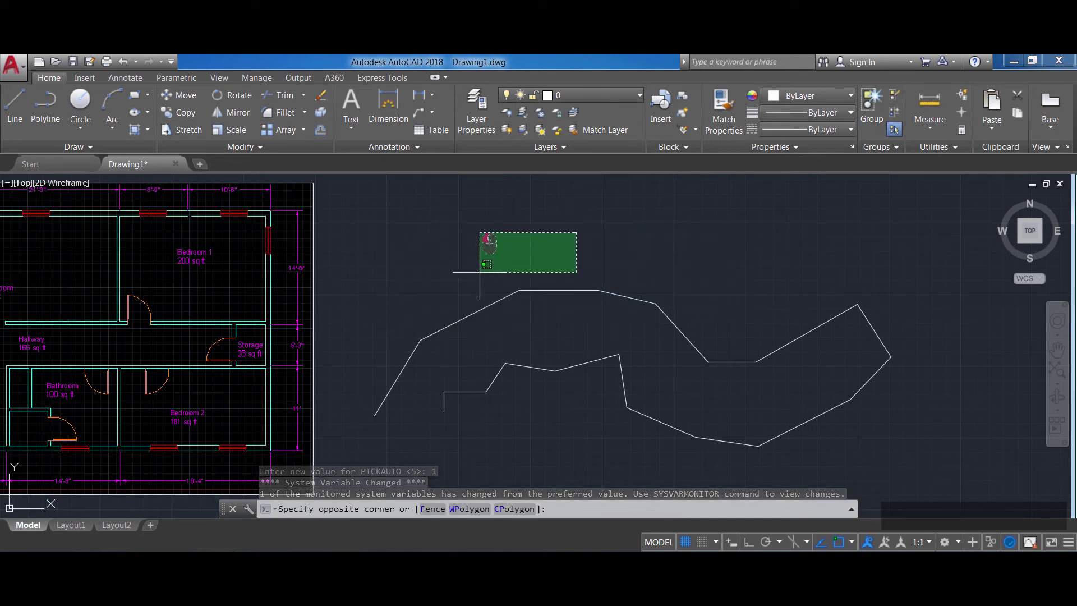
{"action": "left_click", "coordinate": [462, 318]}
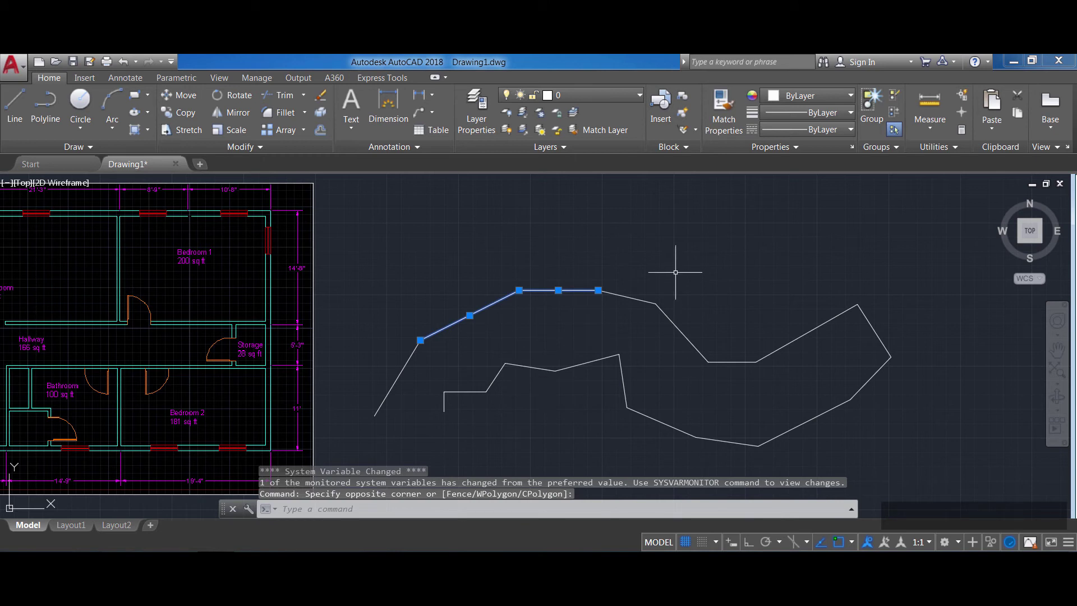
{"action": "key", "text": "Escape"}
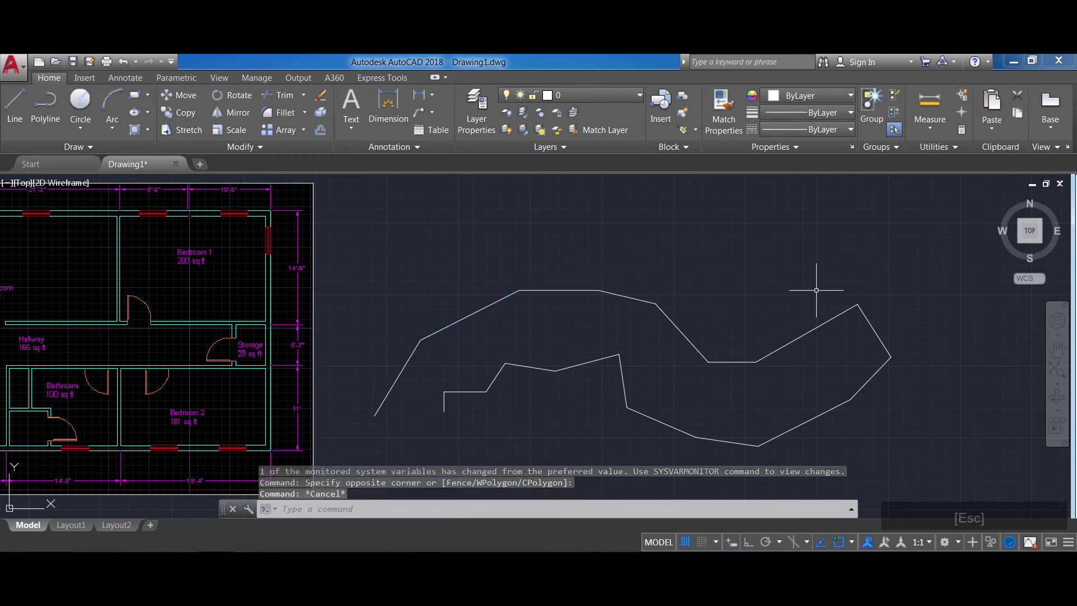
{"action": "left_click", "coordinate": [919, 208]}
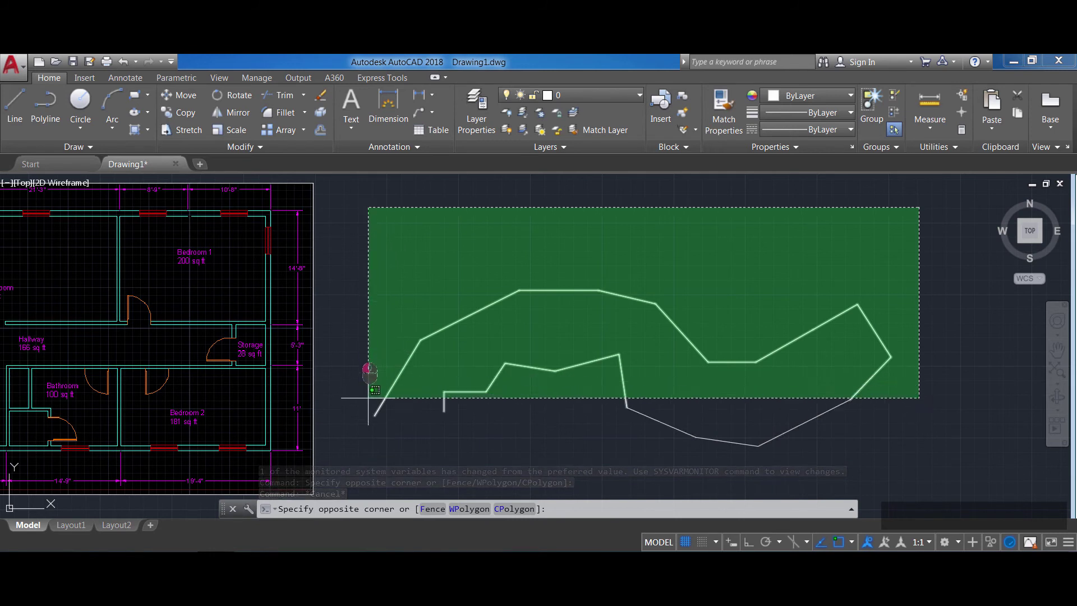
{"action": "left_click", "coordinate": [406, 440]}
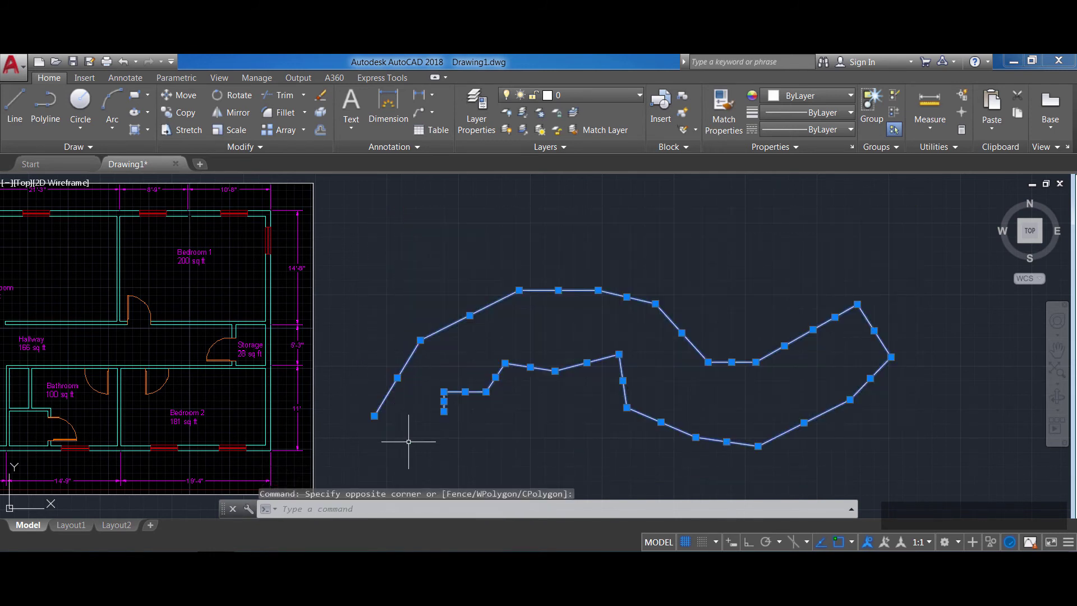
{"action": "key", "text": "Escape"}
{"action": "left_click", "coordinate": [365, 207]}
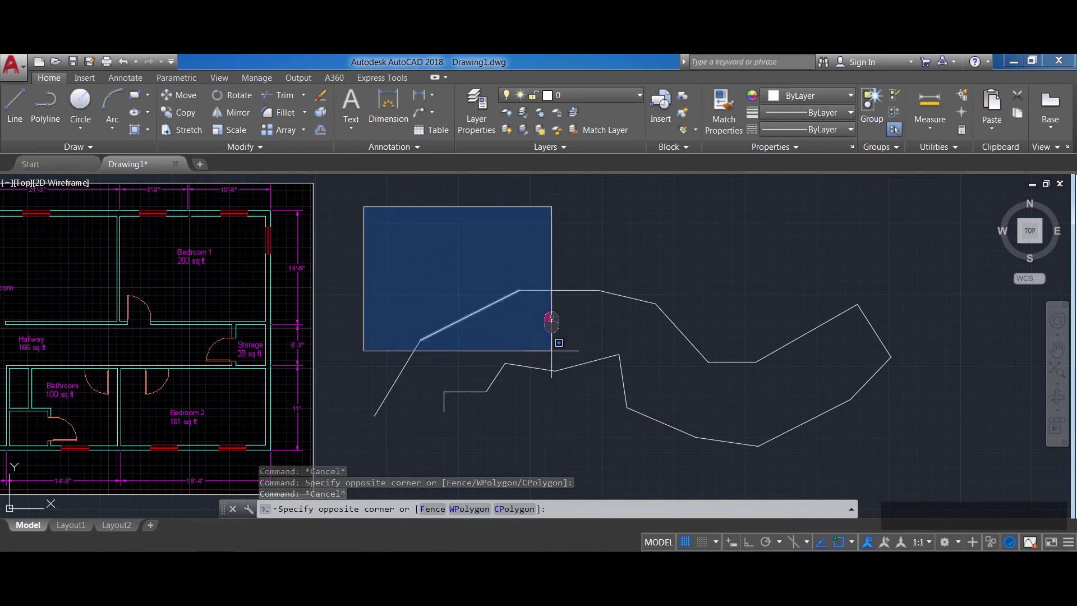
{"action": "left_click", "coordinate": [552, 351]}
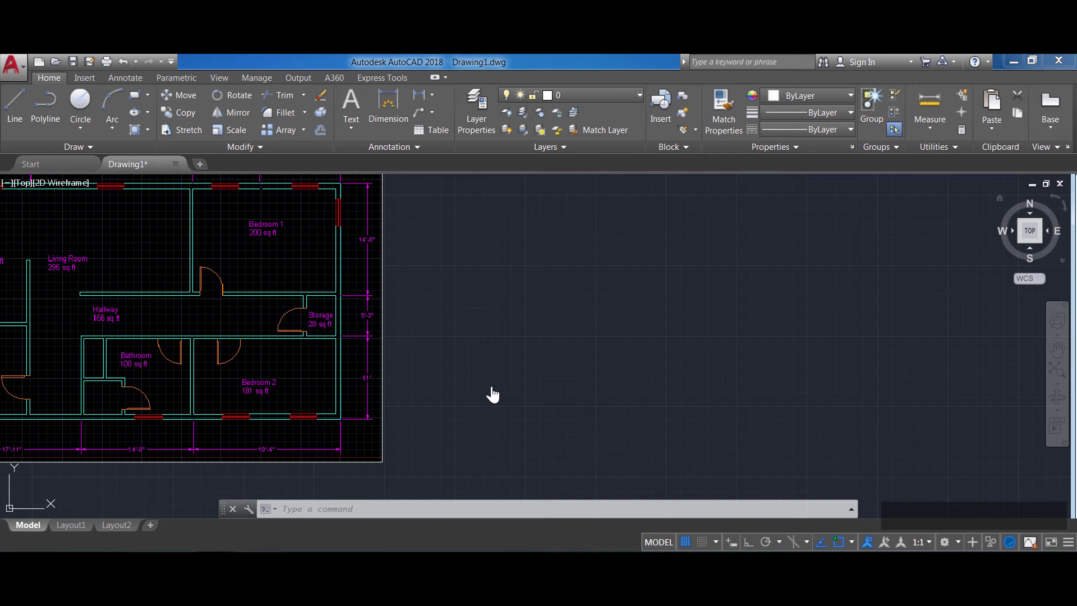
Step: Draw a 10-unit line followed by a 5-unit vertical segment right of the floor plan
{"action": "type", "text": "L"}
{"action": "key", "text": "Return"}
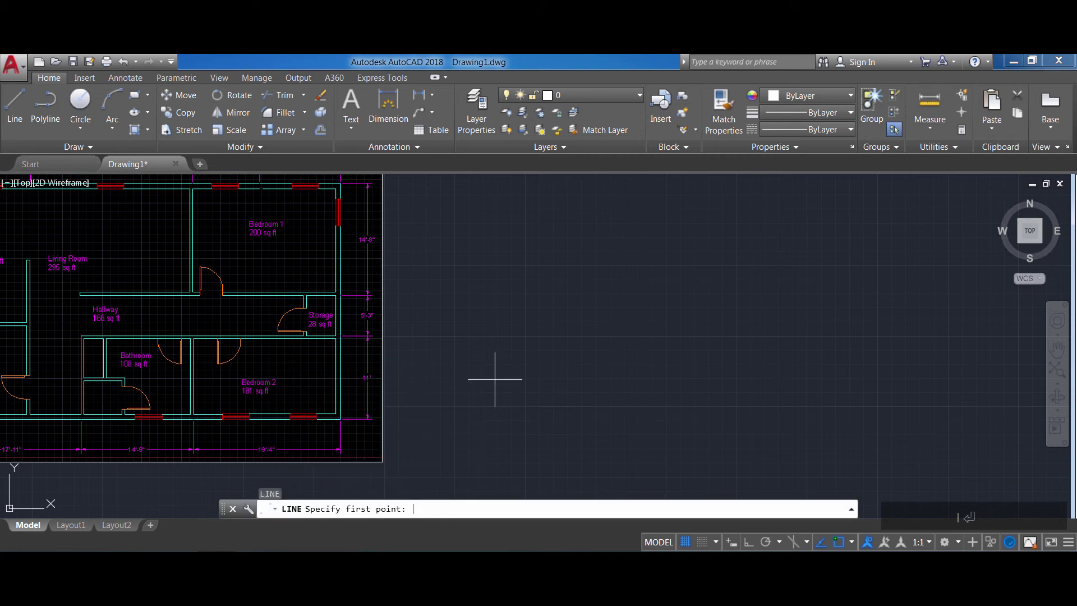
{"action": "left_click", "coordinate": [452, 374]}
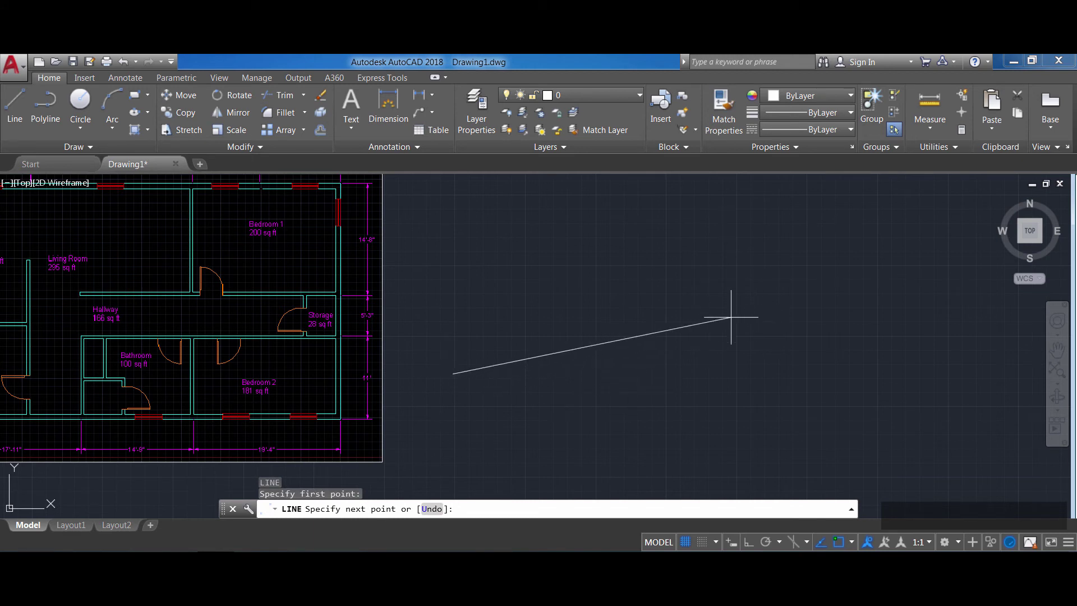
{"action": "type", "text": "10"}
{"action": "key", "text": "Return"}
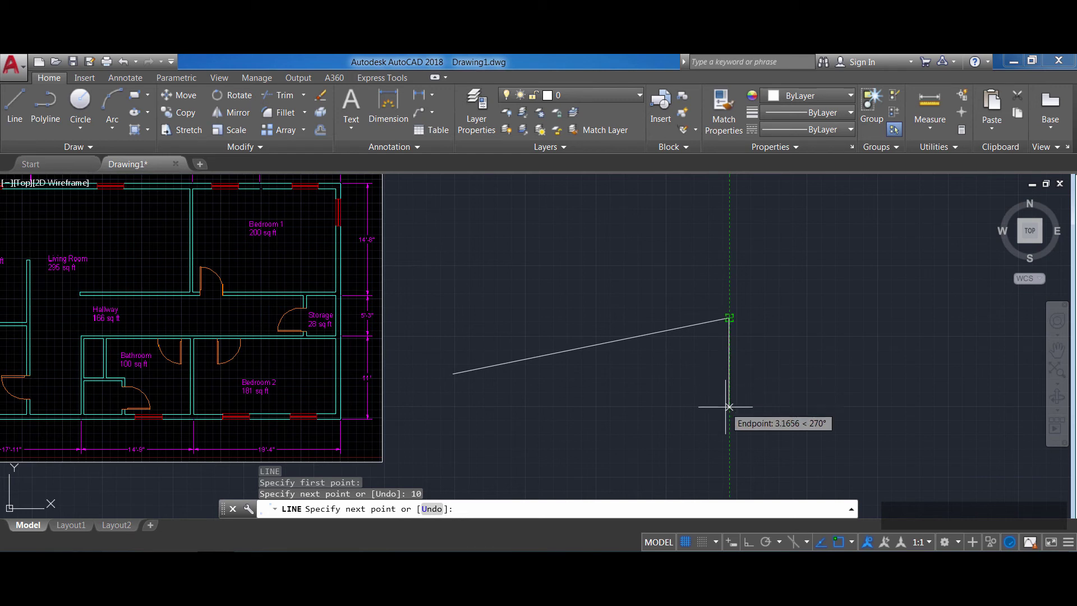
{"action": "type", "text": "5"}
{"action": "key", "text": "Return"}
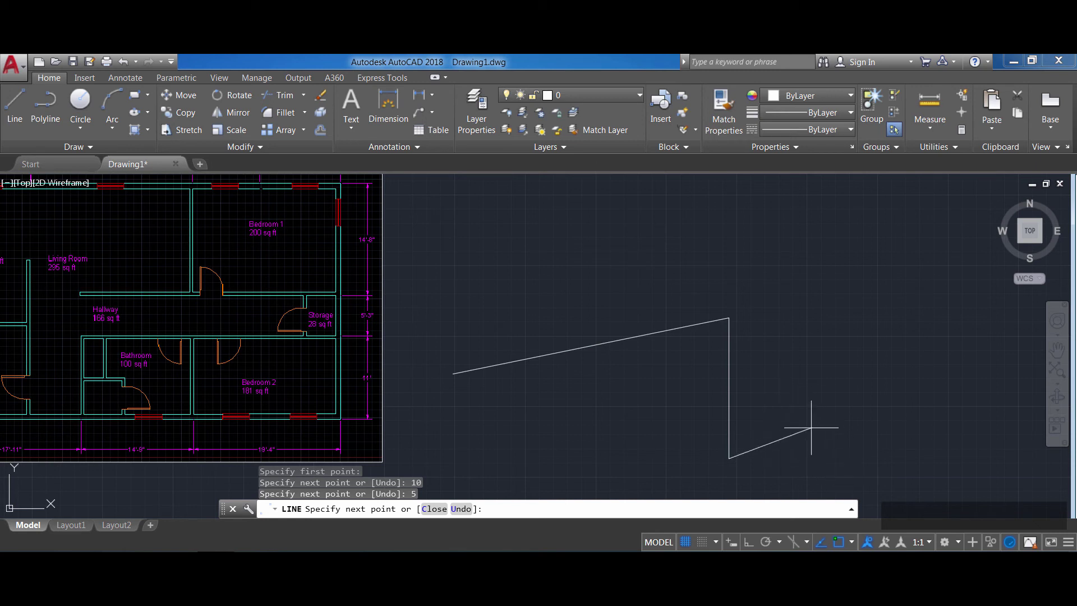
{"action": "key", "text": "Escape"}
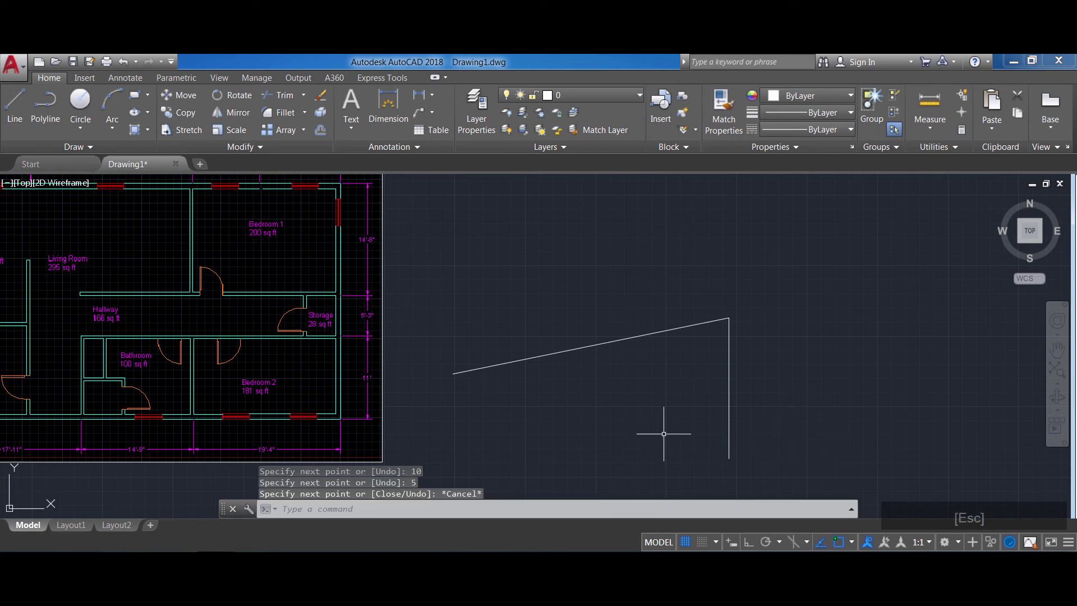
{"action": "middle_click_drag", "start_coordinate": [449, 398], "coordinate": [540, 397]}
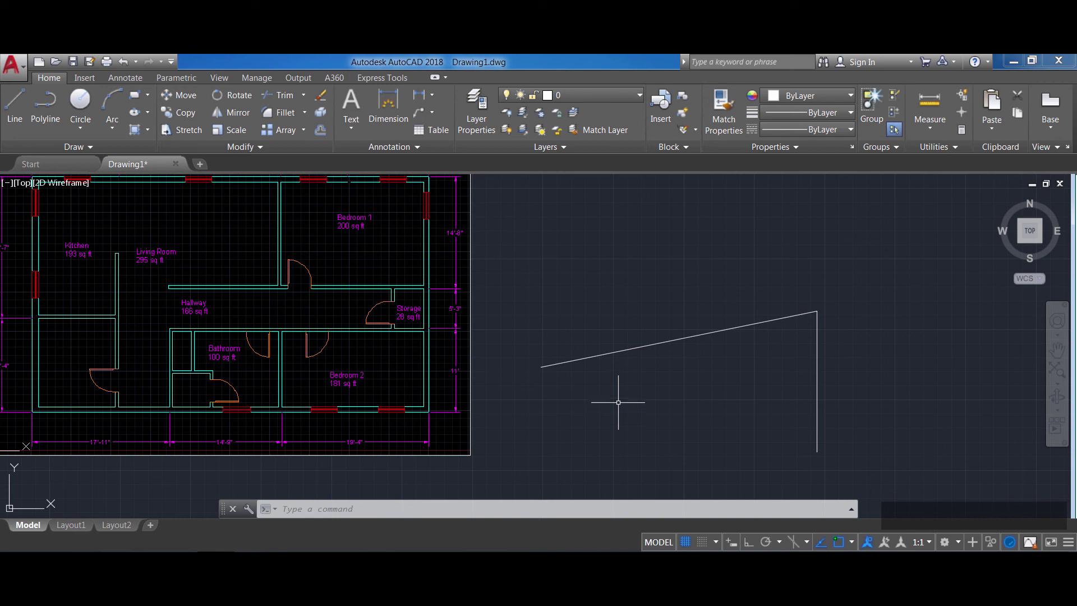
Step: Set the length type to Architectural with 0'-0 1/16" precision in Drawing Units
{"action": "left_click", "coordinate": [11, 67]}
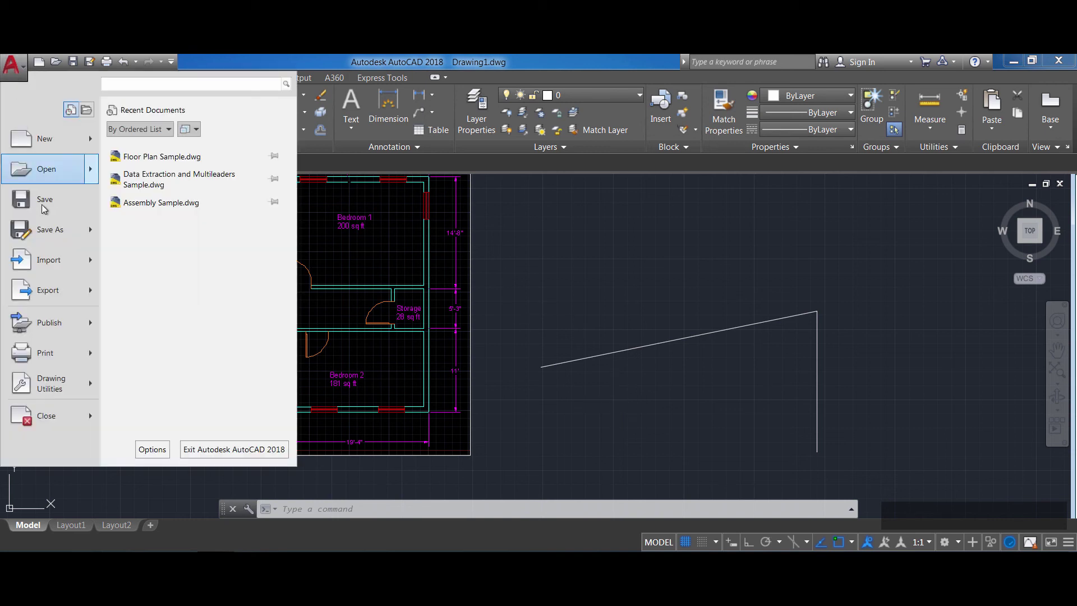
{"action": "mouse_move", "coordinate": [38, 385]}
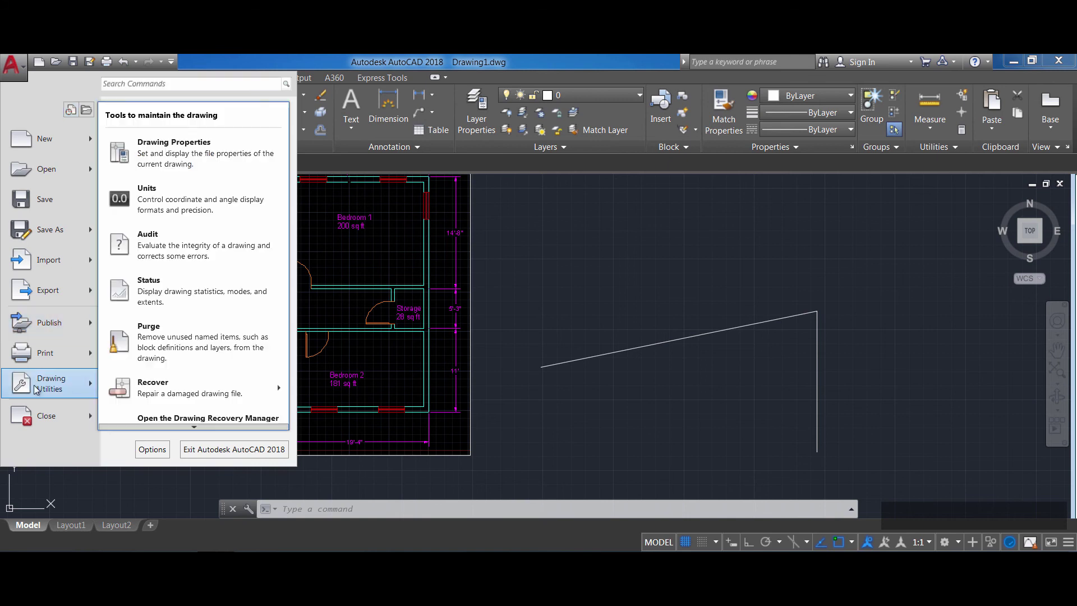
{"action": "left_click", "coordinate": [177, 219]}
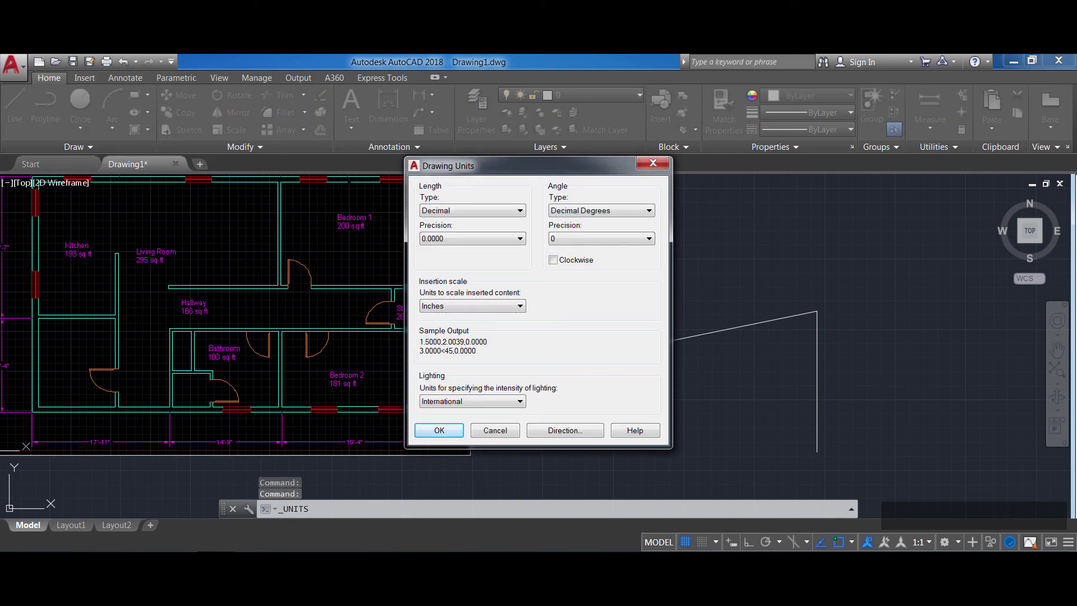
{"action": "left_click", "coordinate": [521, 211]}
{"action": "left_click", "coordinate": [519, 220]}
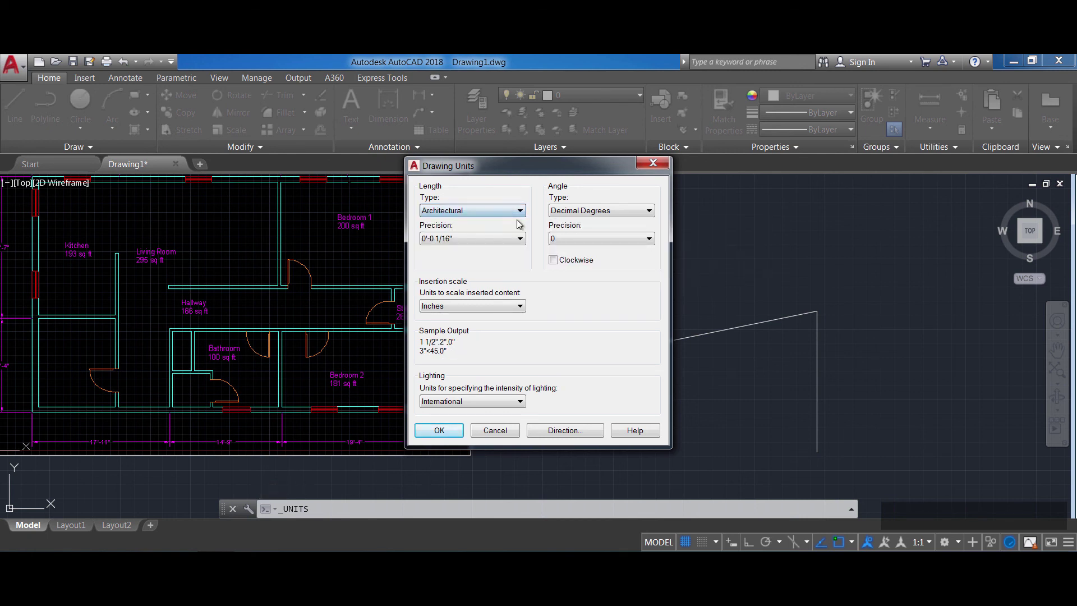
{"action": "left_click", "coordinate": [459, 430]}
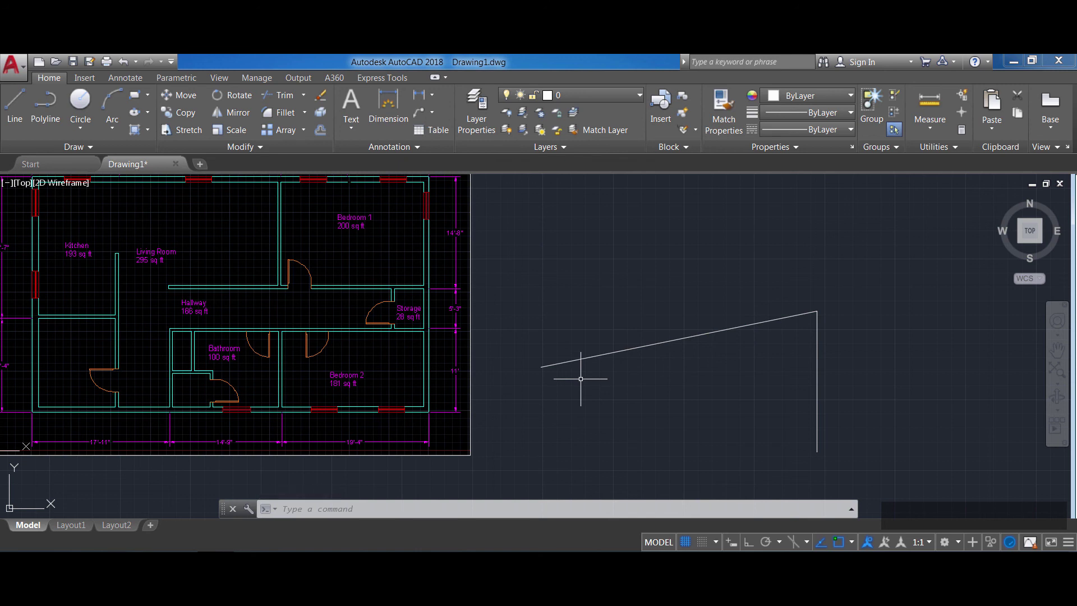
Step: Draw a horizontal line exactly 1' long above the earlier lines using L
{"action": "type", "text": "l"}
{"action": "key", "text": "Return"}
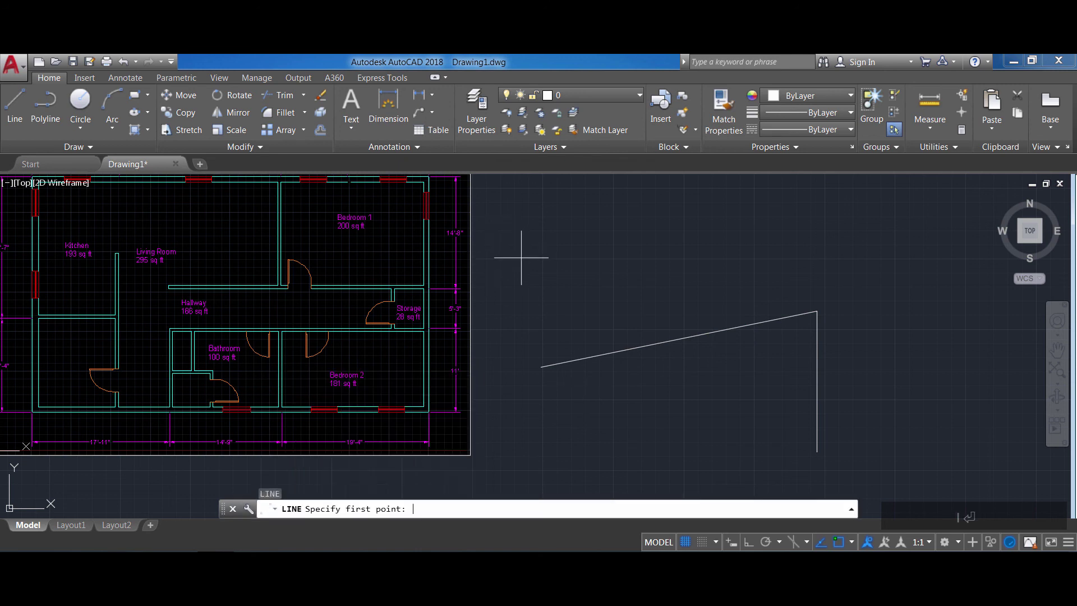
{"action": "left_click", "coordinate": [521, 258]}
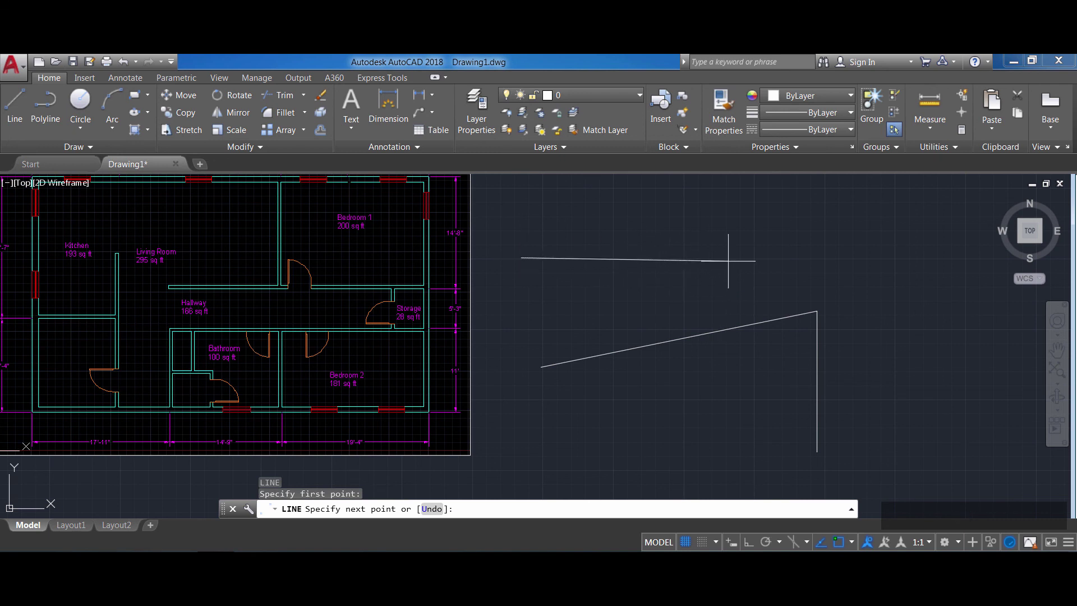
{"action": "type", "text": "1'"}
{"action": "key", "text": "Return"}
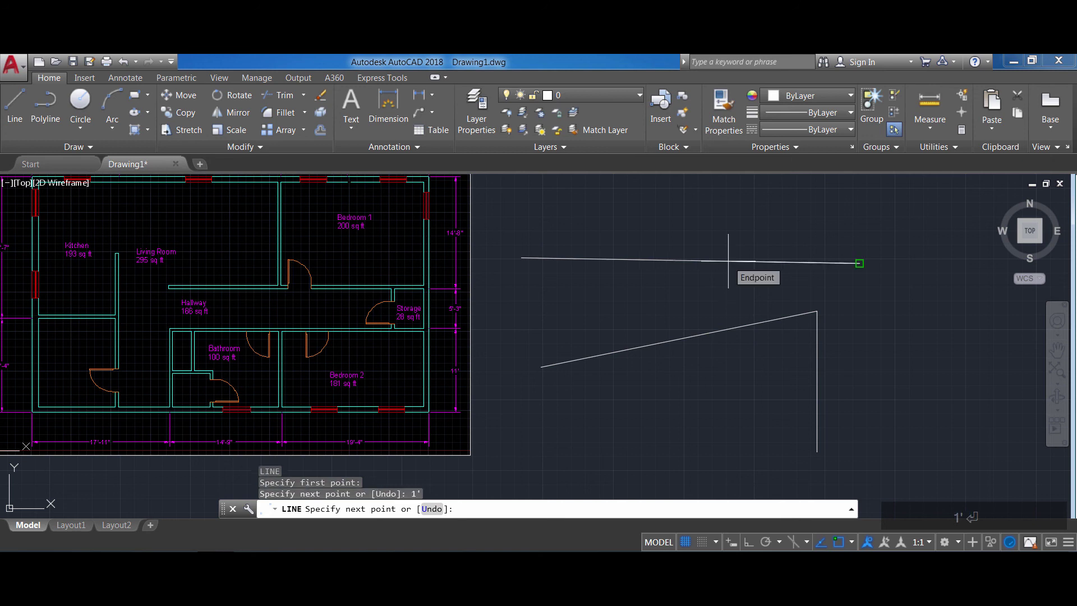